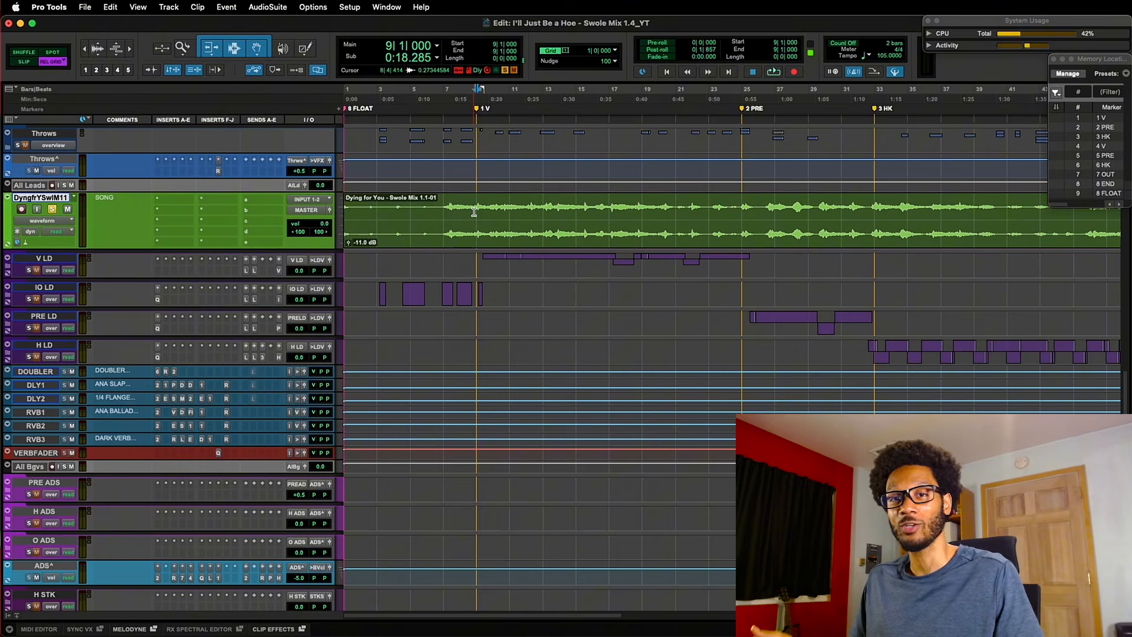
# Step: Solo the V LD track and play the lead vocal from the start of the verse in bar 9
pyautogui.moveTo(474, 213); pyautogui.dragTo(723, 216)
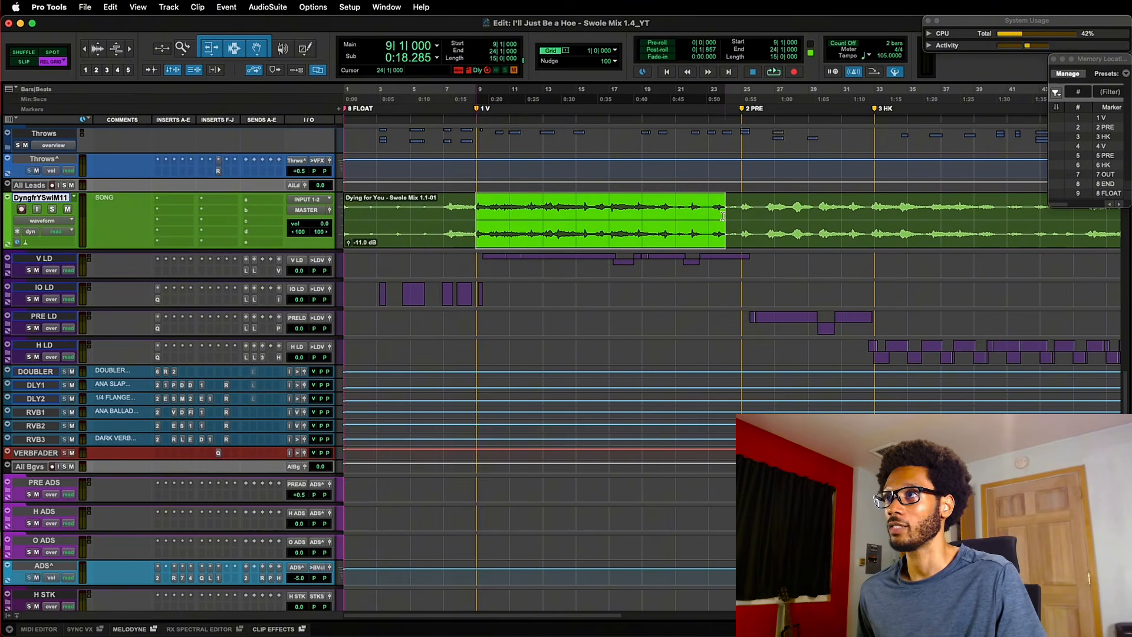
pyautogui.moveTo(476, 254); pyautogui.dragTo(737, 278)
pyautogui.click(481, 259)
pyautogui.hotkey('shift', 's')
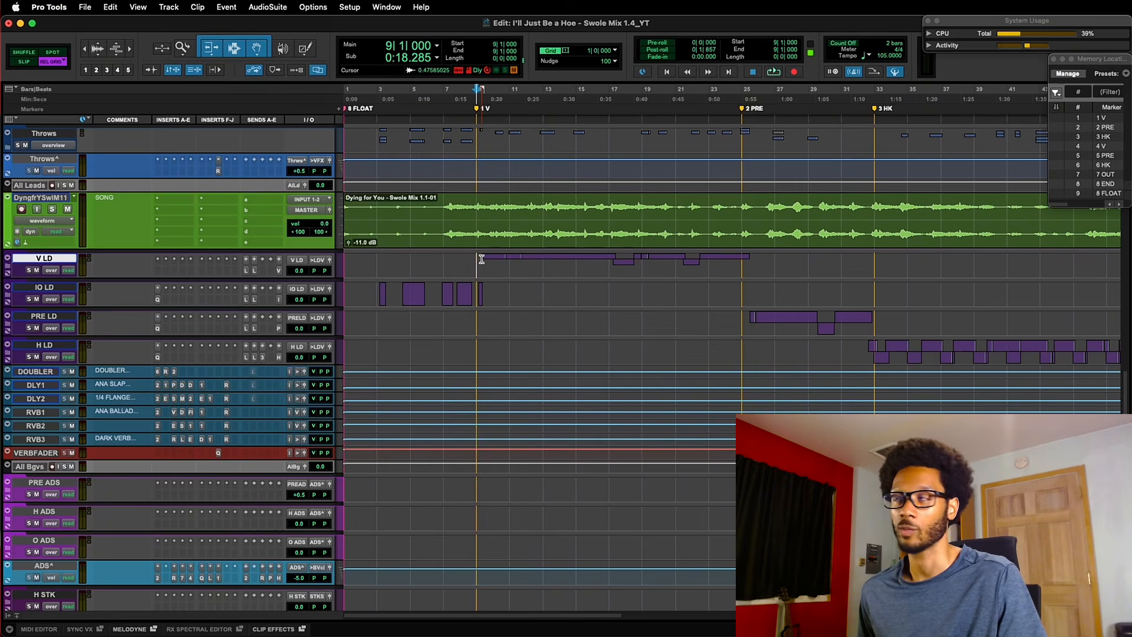
pyautogui.press('space')
pyautogui.scroll(-2, 467, 219)
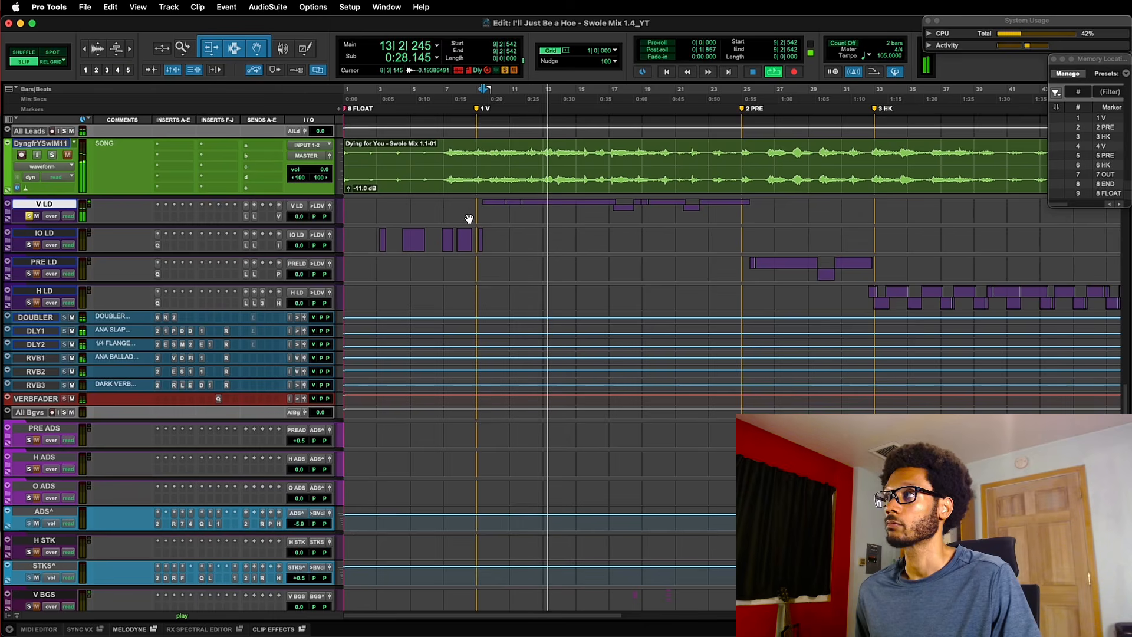
pyautogui.press('space')
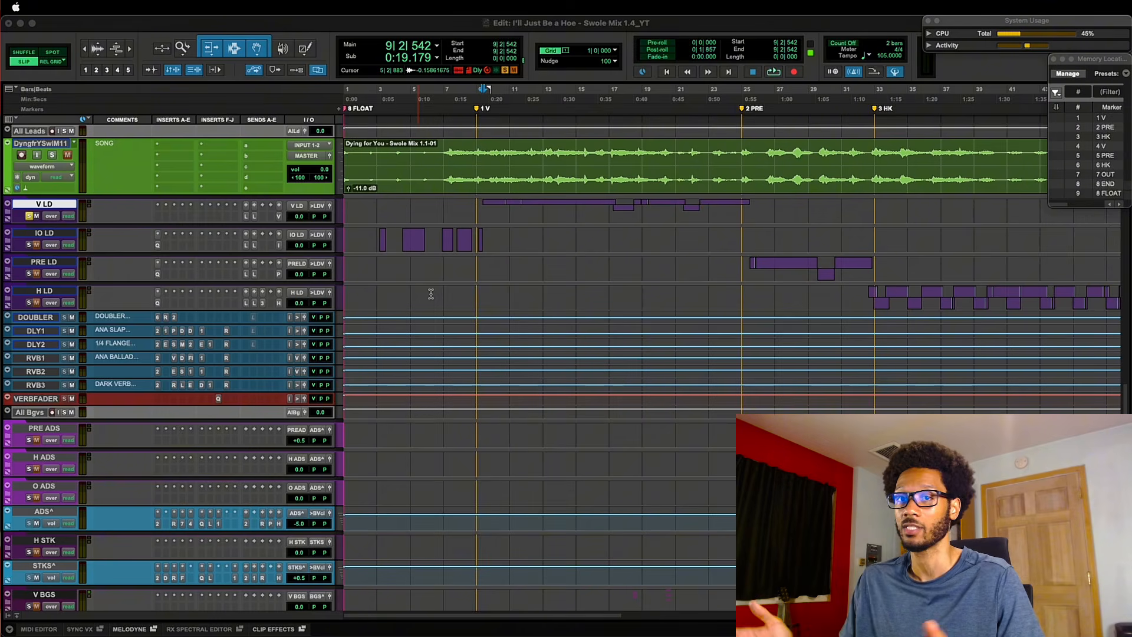
# Step: Highlight the verse section of the reference song clip, from about bar 8 to bar 26
pyautogui.click(523, 220)
pyautogui.click(477, 155)
pyautogui.moveTo(477, 155); pyautogui.dragTo(704, 150)
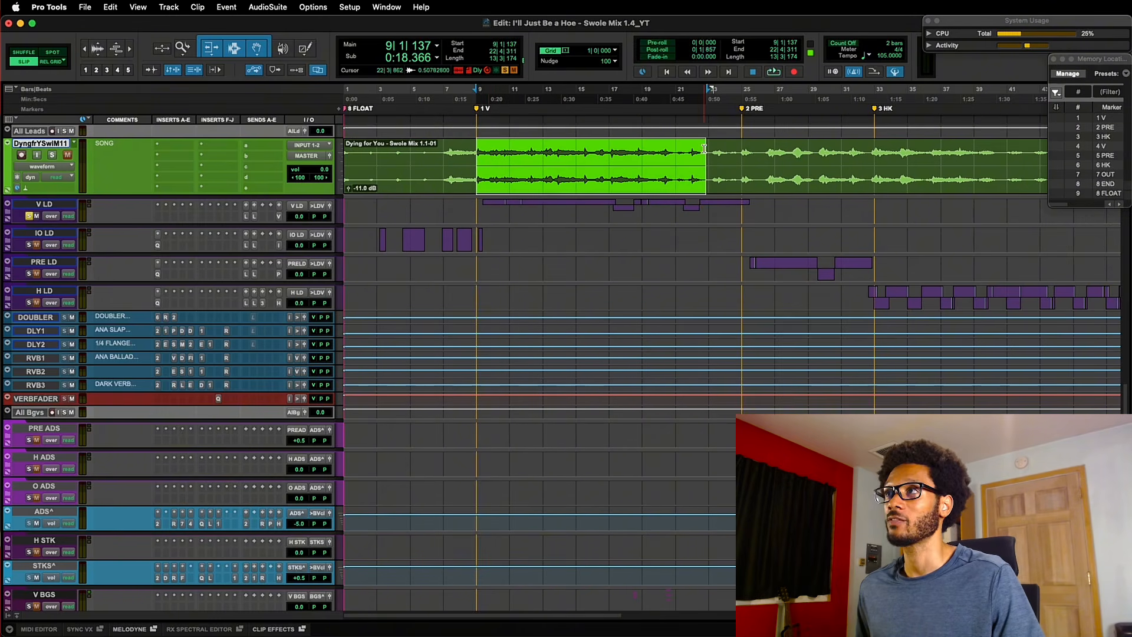
pyautogui.moveTo(489, 152); pyautogui.dragTo(756, 152)
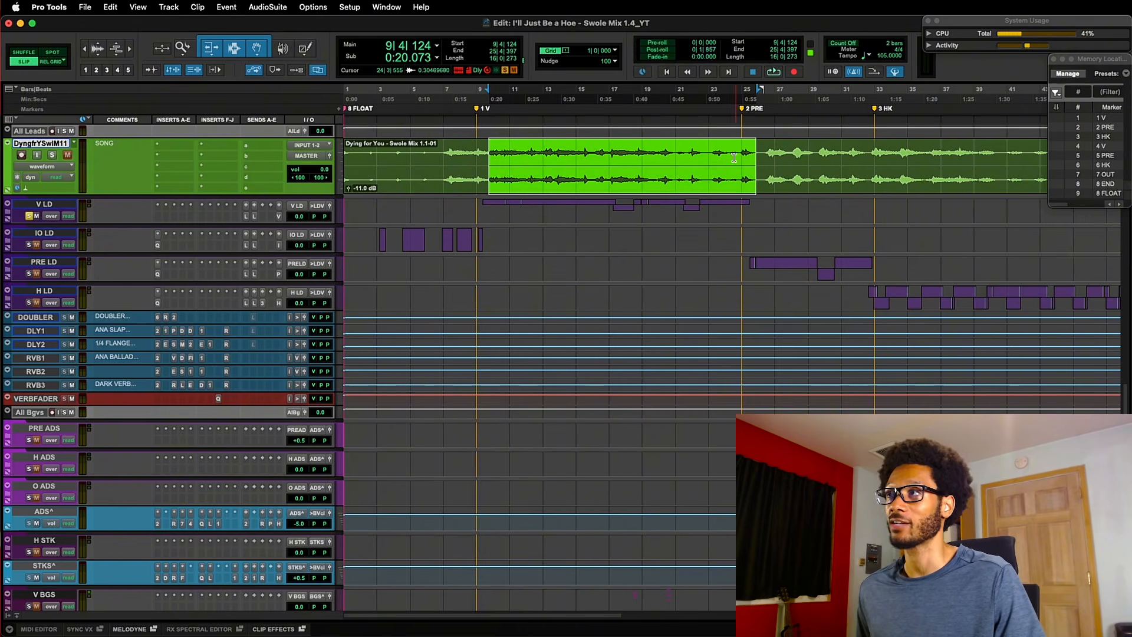
pyautogui.moveTo(467, 164); pyautogui.dragTo(763, 154)
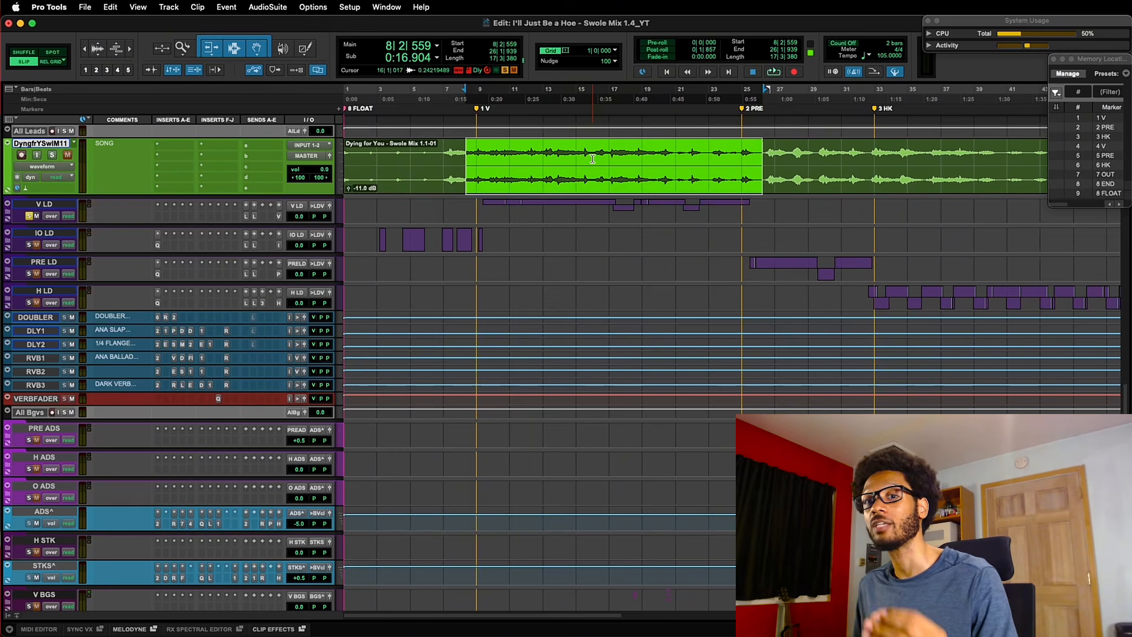
pyautogui.click(483, 212)
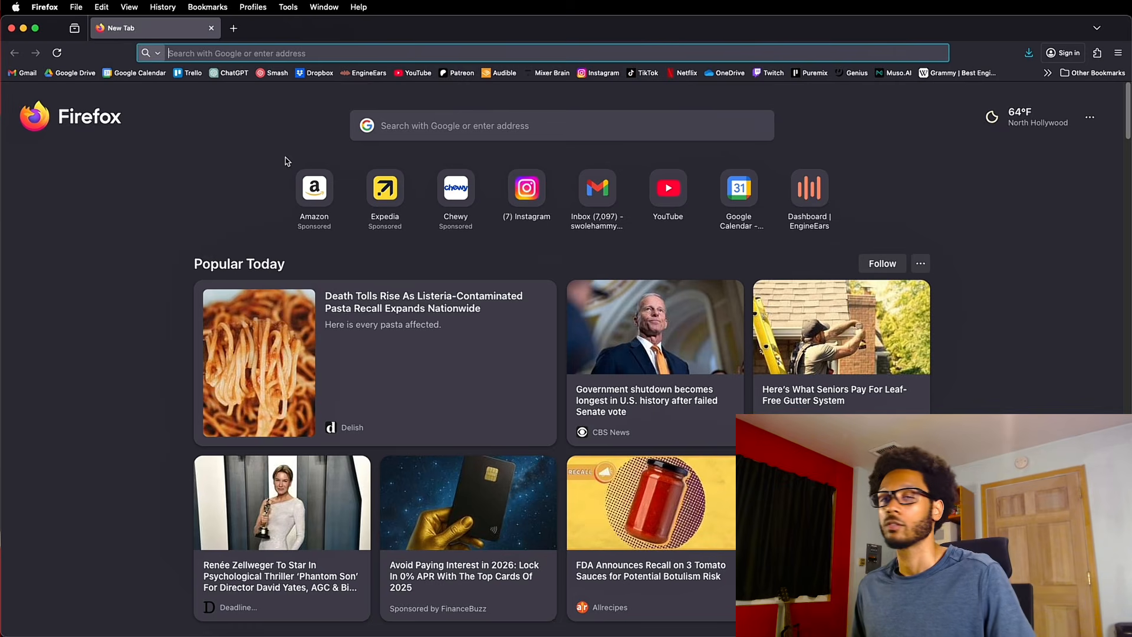
# Step: Switch to Firefox, search for "easeus vocal remover" and open the EaseUS Vocal Remover site
pyautogui.write('ease us vocal')
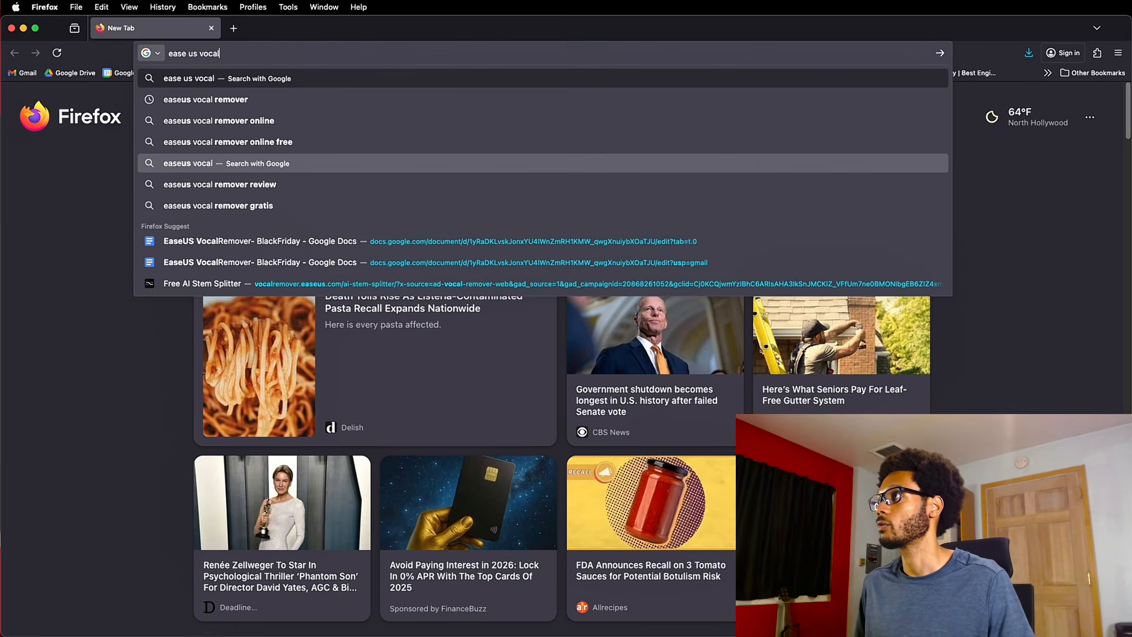
pyautogui.click(205, 99)
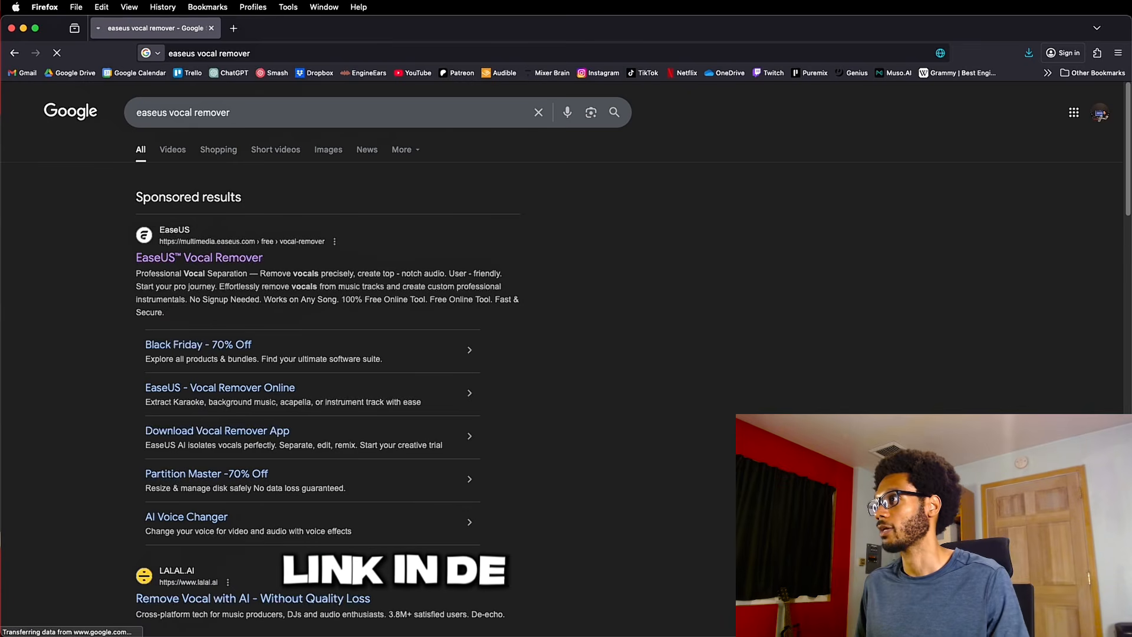
pyautogui.click(150, 266)
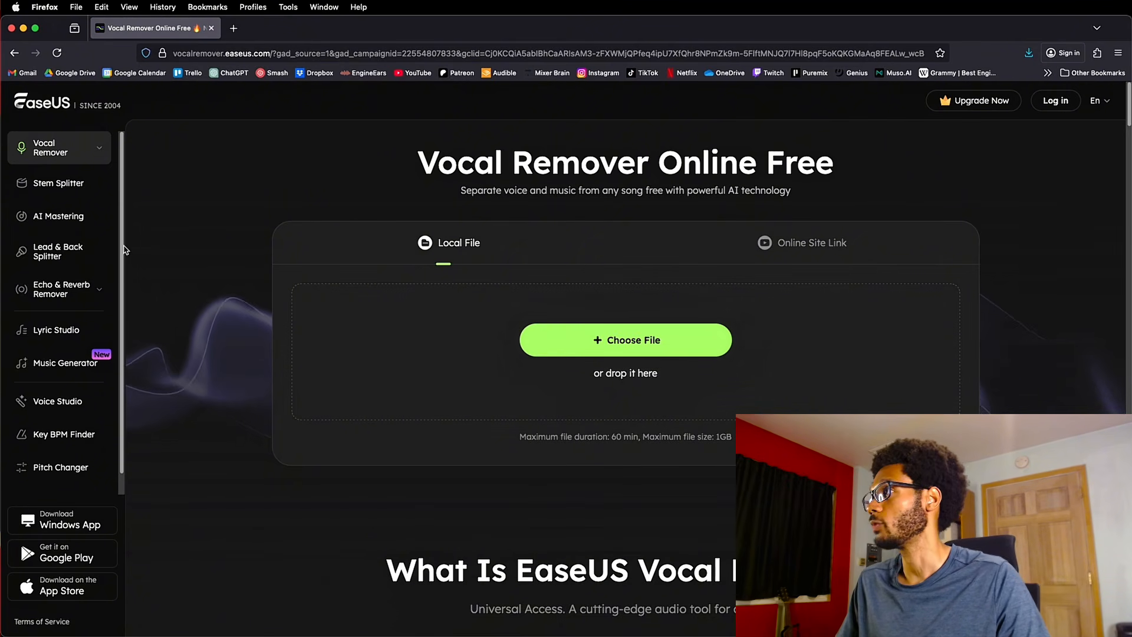
# Step: Look through the Stem Splitter, AI Mastering, Key BPM Finder and Pitch Changer tools, and open the Acapella Extractor
pyautogui.moveTo(69, 154)
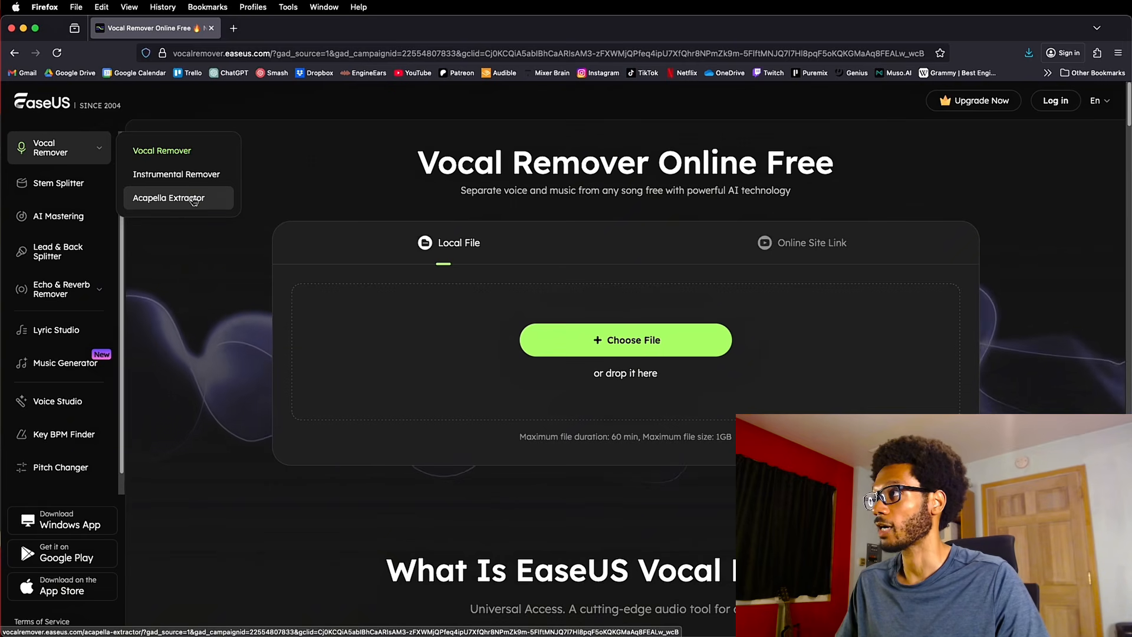
pyautogui.click(73, 185)
pyautogui.click(66, 218)
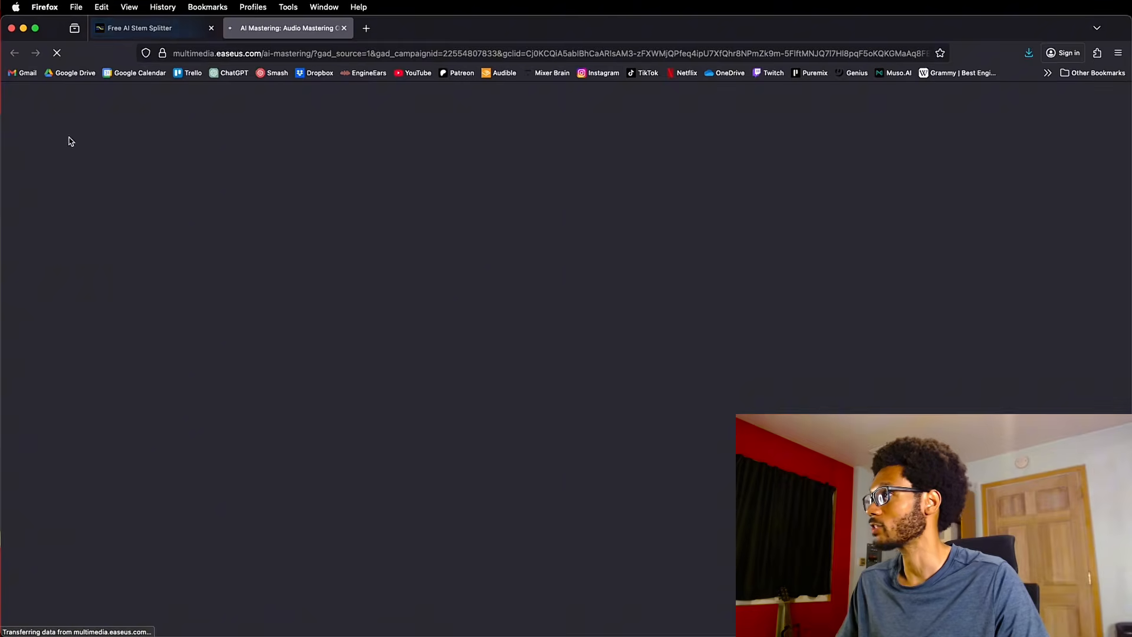
pyautogui.press('super+w')
pyautogui.moveTo(79, 300)
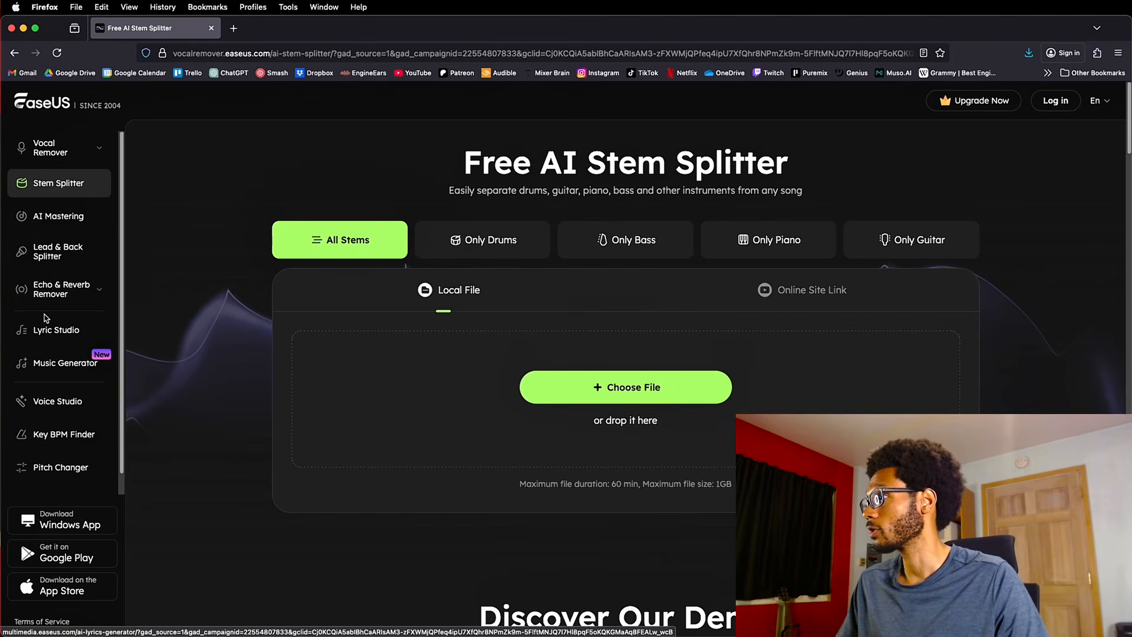
pyautogui.click(59, 434)
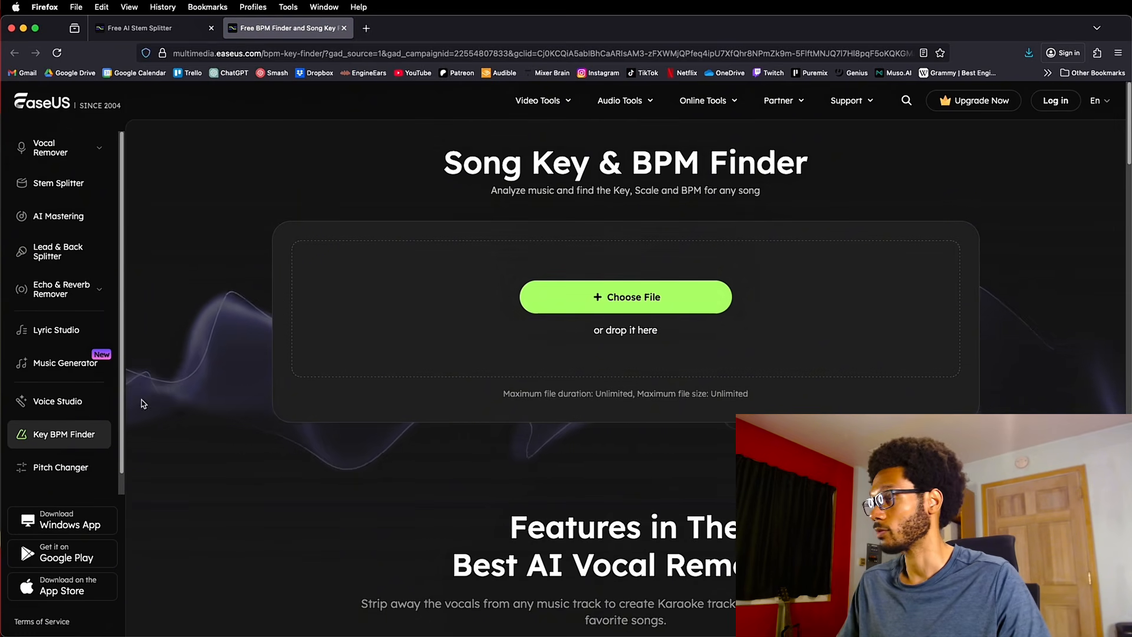
pyautogui.click(58, 466)
pyautogui.moveTo(43, 307)
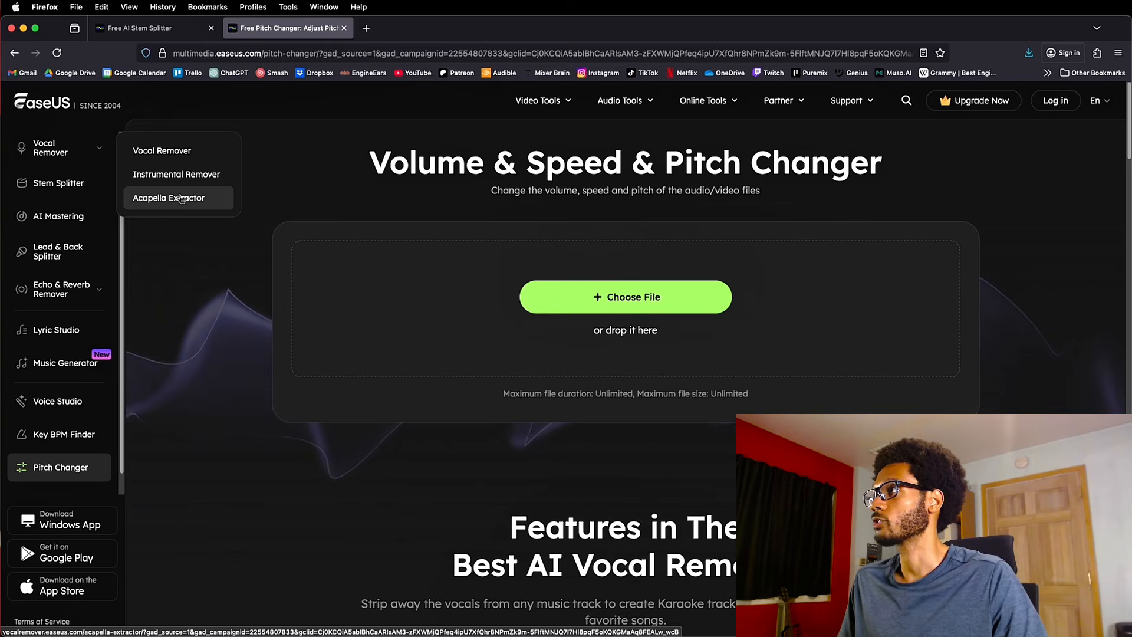
pyautogui.click(181, 198)
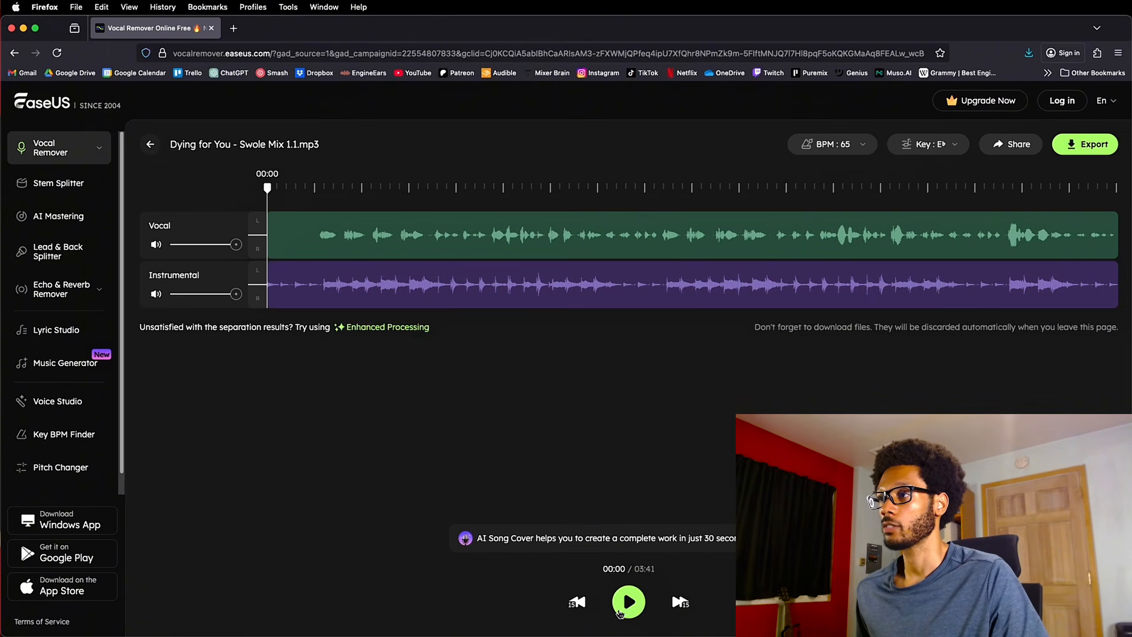
# Step: Play the separated song from about 0:12, mute the Instrumental stem to hear the vocal alone, and stop playback
pyautogui.click(628, 602)
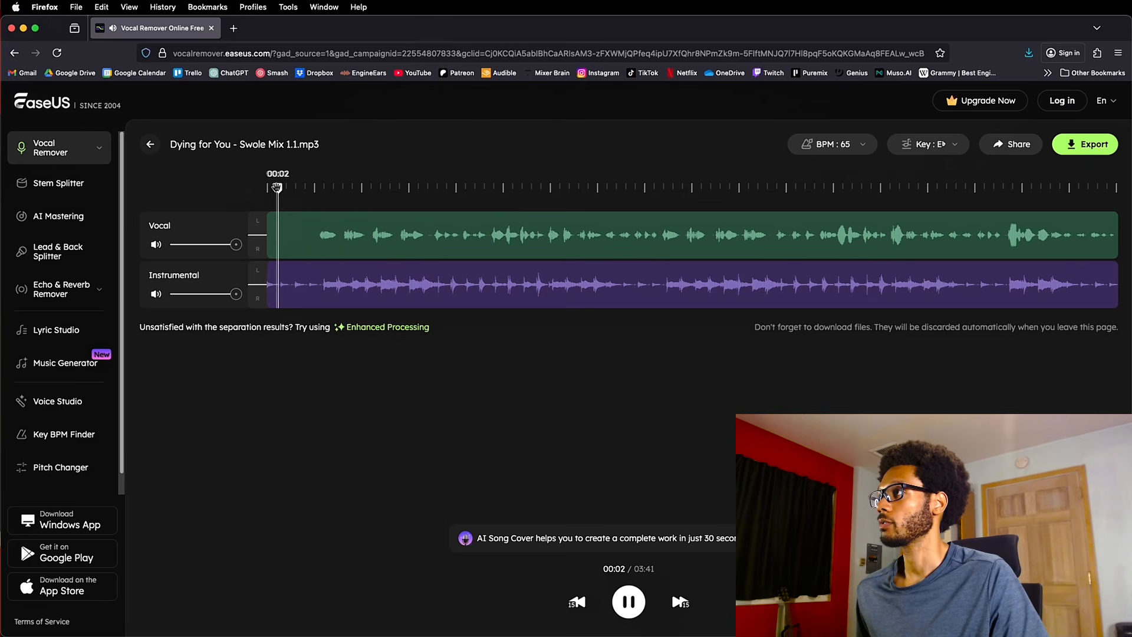
pyautogui.click(314, 189)
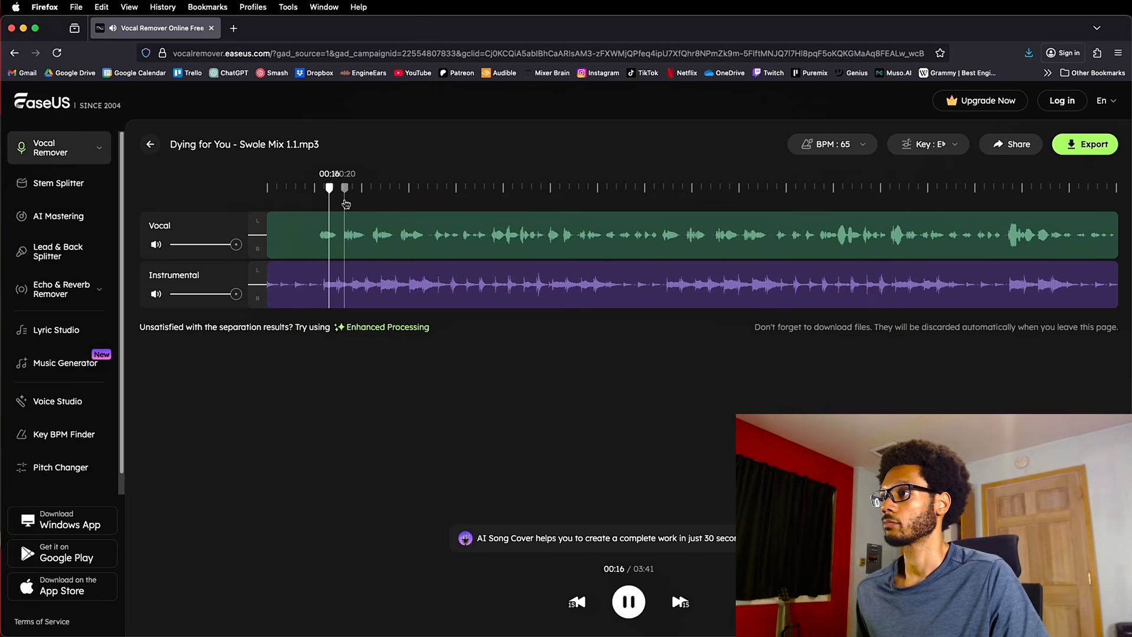
pyautogui.press('super+Tab')
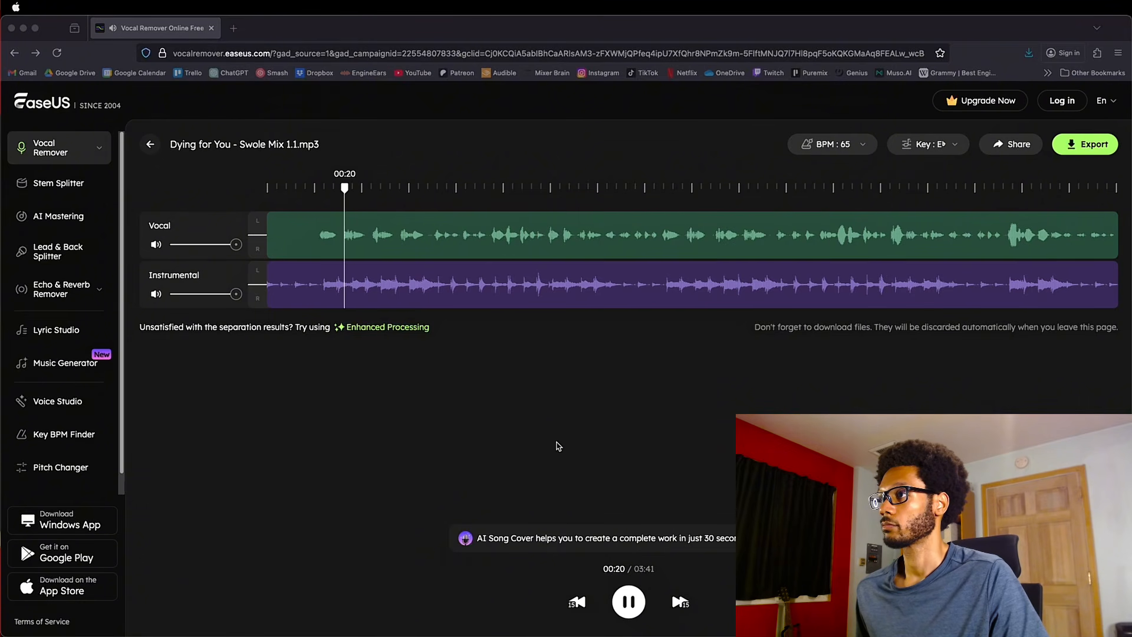
pyautogui.press('super+Tab')
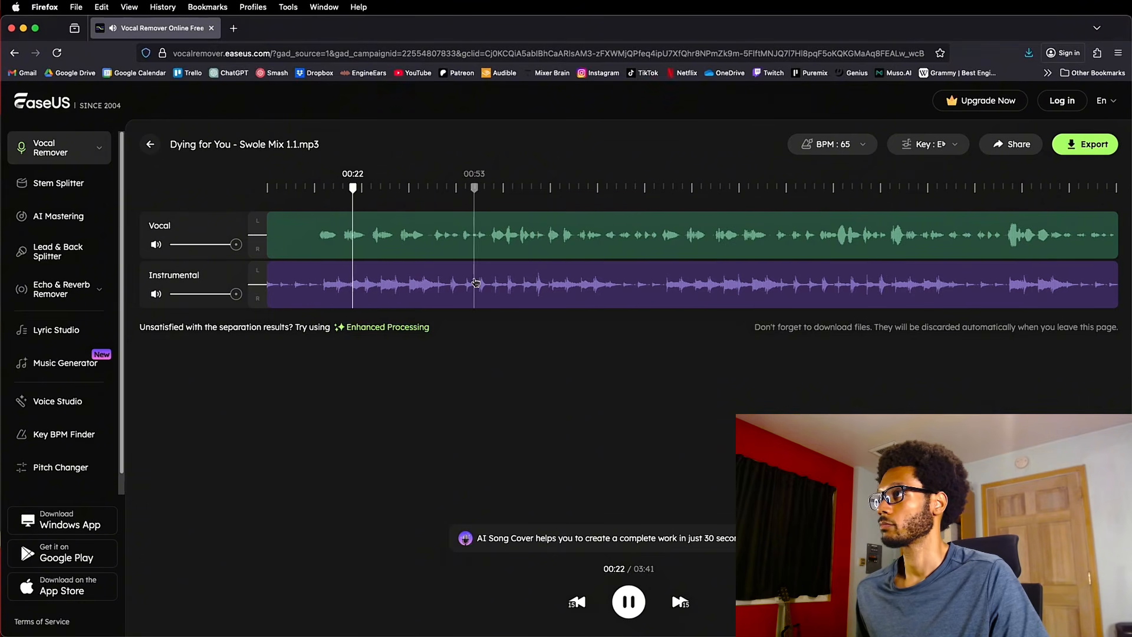
pyautogui.click(155, 294)
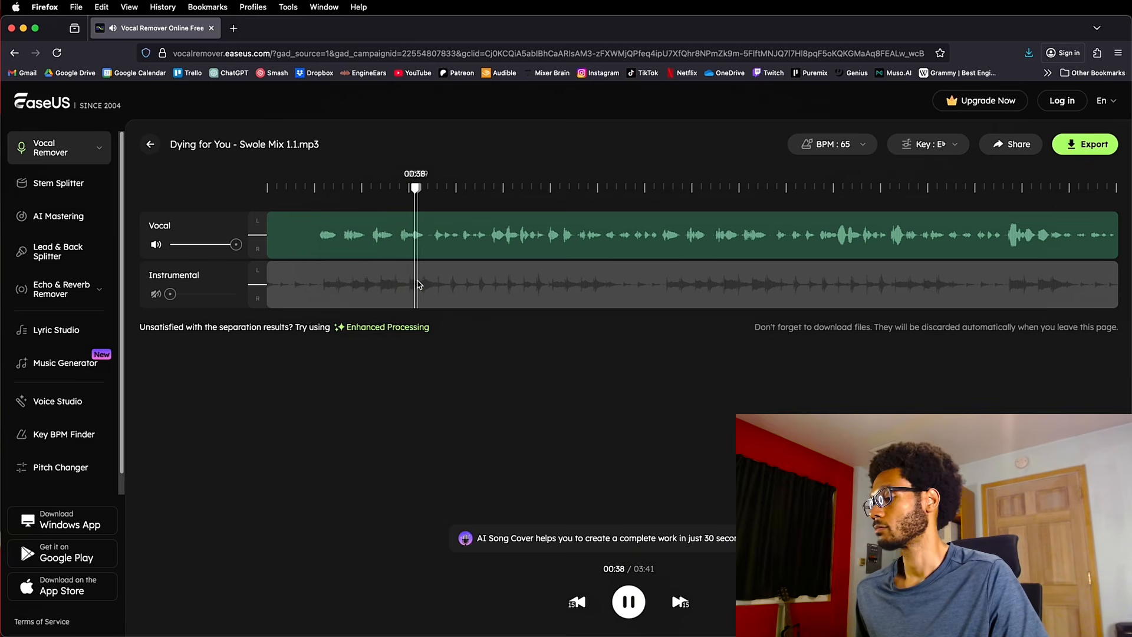
pyautogui.press('space')
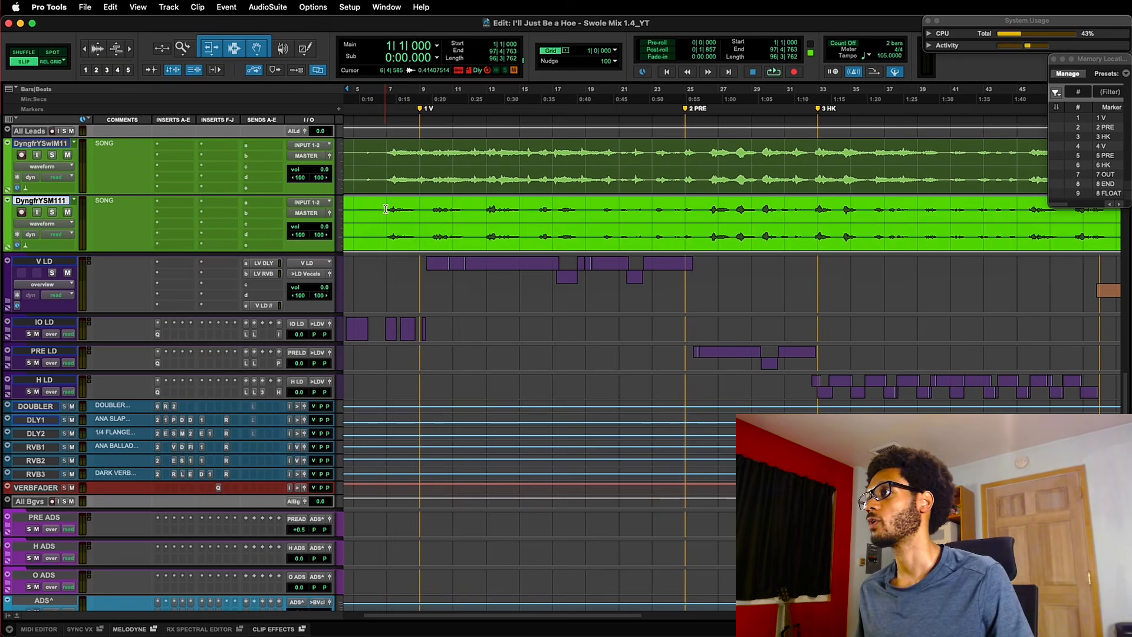
# Step: In Pro Tools, solo the extracted reference vocal and shift its clip to start at 3|3|947, in line with the V LD verse
pyautogui.click(384, 208)
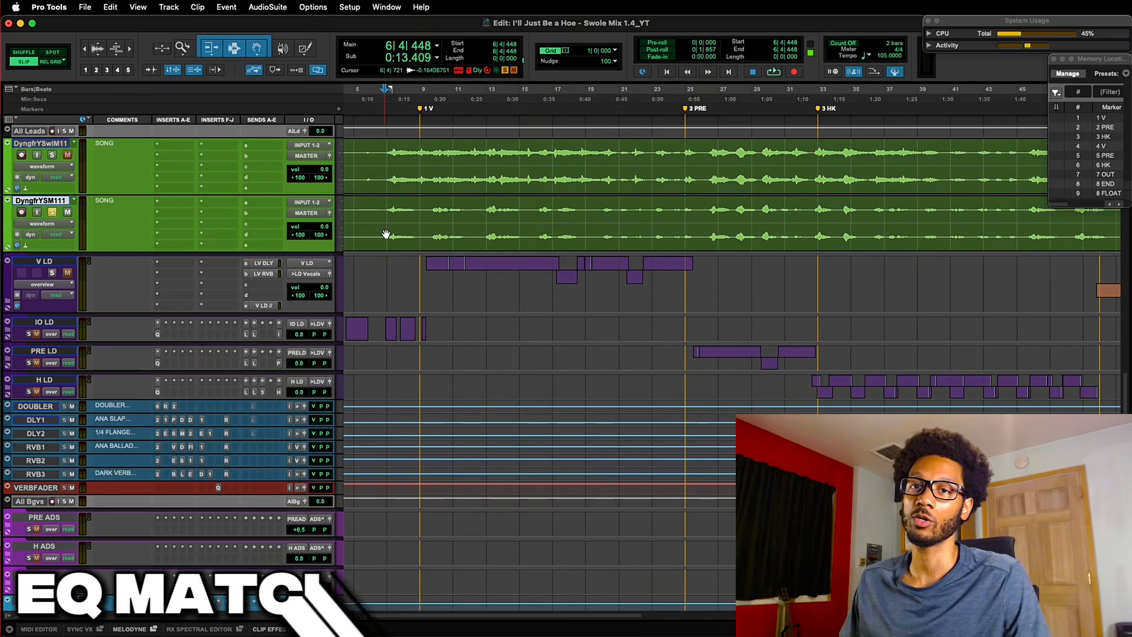
pyautogui.hotkey('shift', 's')
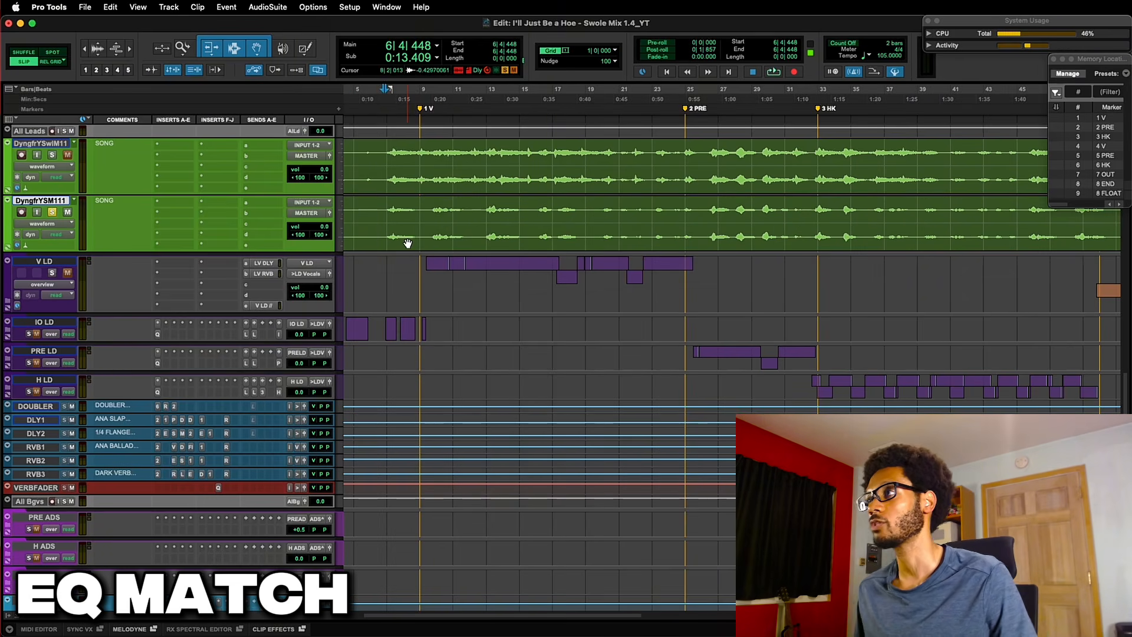
pyautogui.moveTo(408, 242); pyautogui.dragTo(452, 251)
pyautogui.click(420, 294)
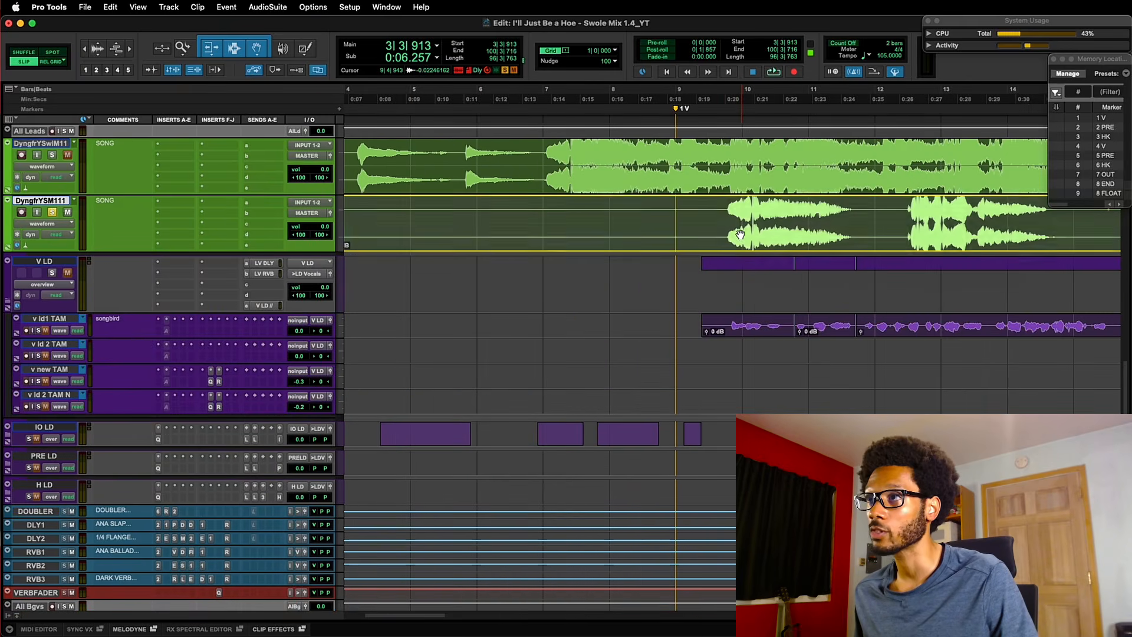
pyautogui.moveTo(740, 237); pyautogui.dragTo(740, 243)
pyautogui.press('r')
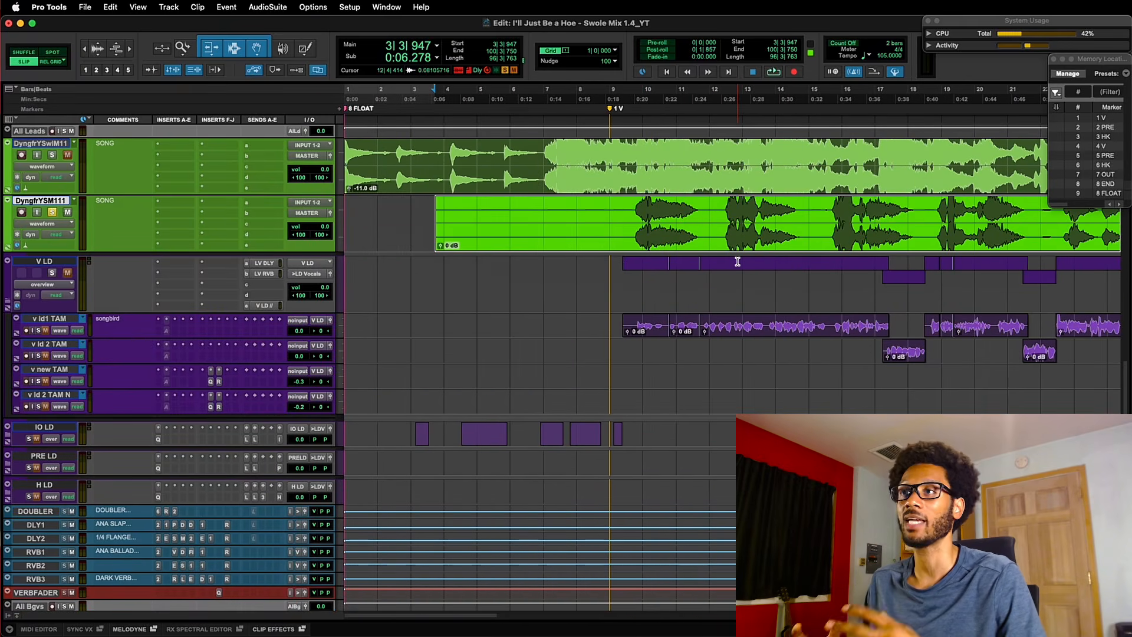
pyautogui.press('r')
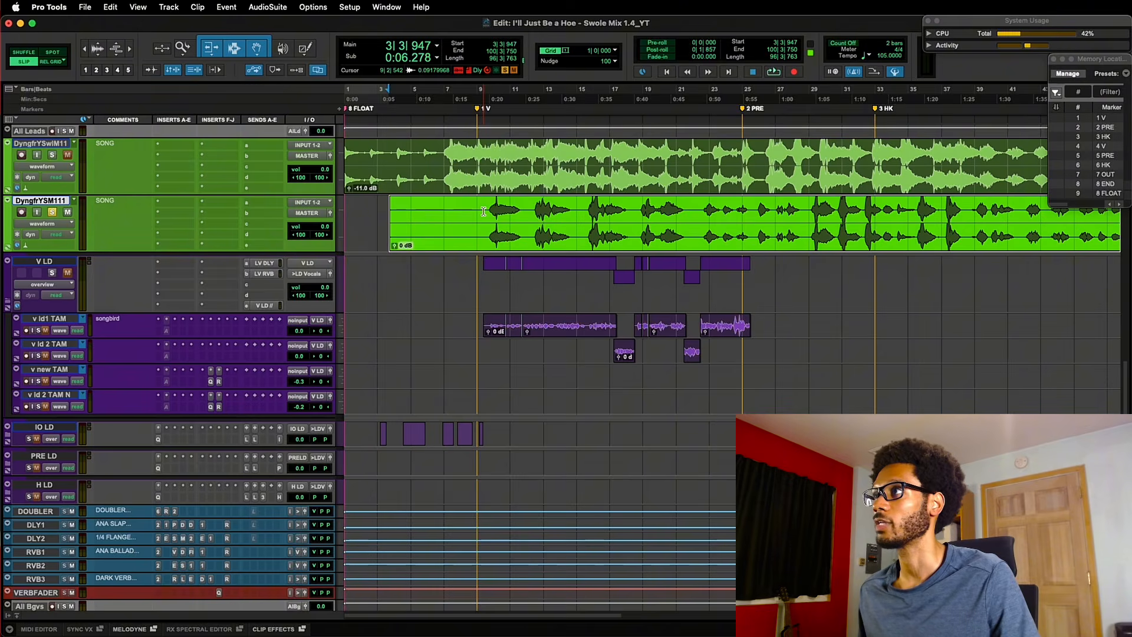
# Step: Compare the extracted reference vocal with V LD by alternating their solos from 9|2|542, and set the reference clip's gain to -0.5 dB
pyautogui.click(484, 211)
pyautogui.hotkey('shift', 's')
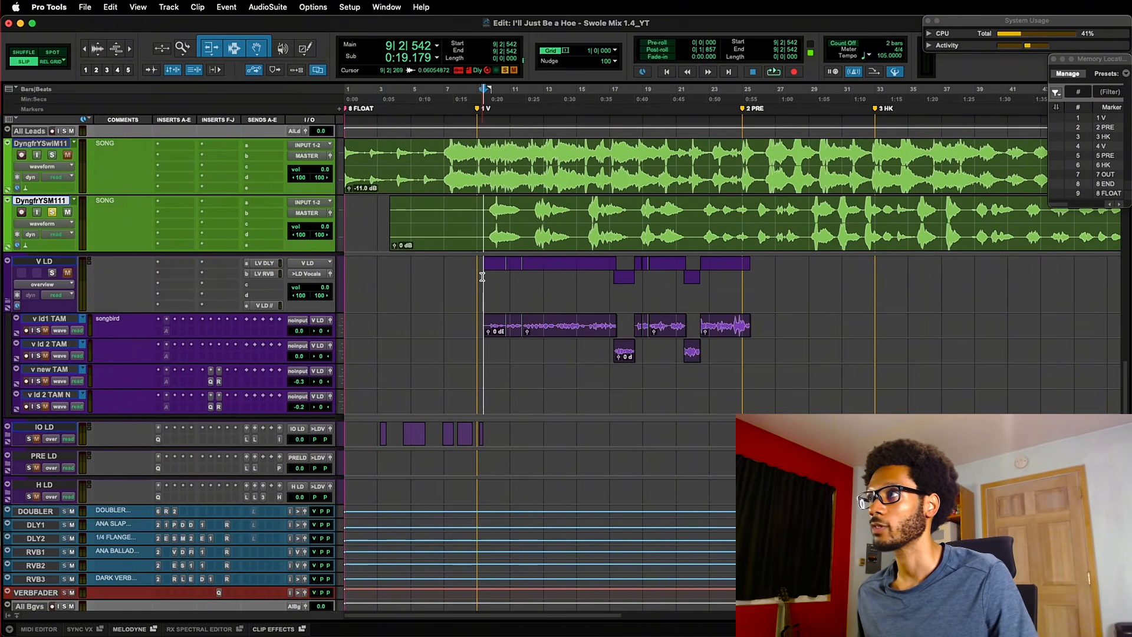
pyautogui.keyDown('shift'); pyautogui.click(482, 277); pyautogui.keyUp('shift')
pyautogui.press('space')
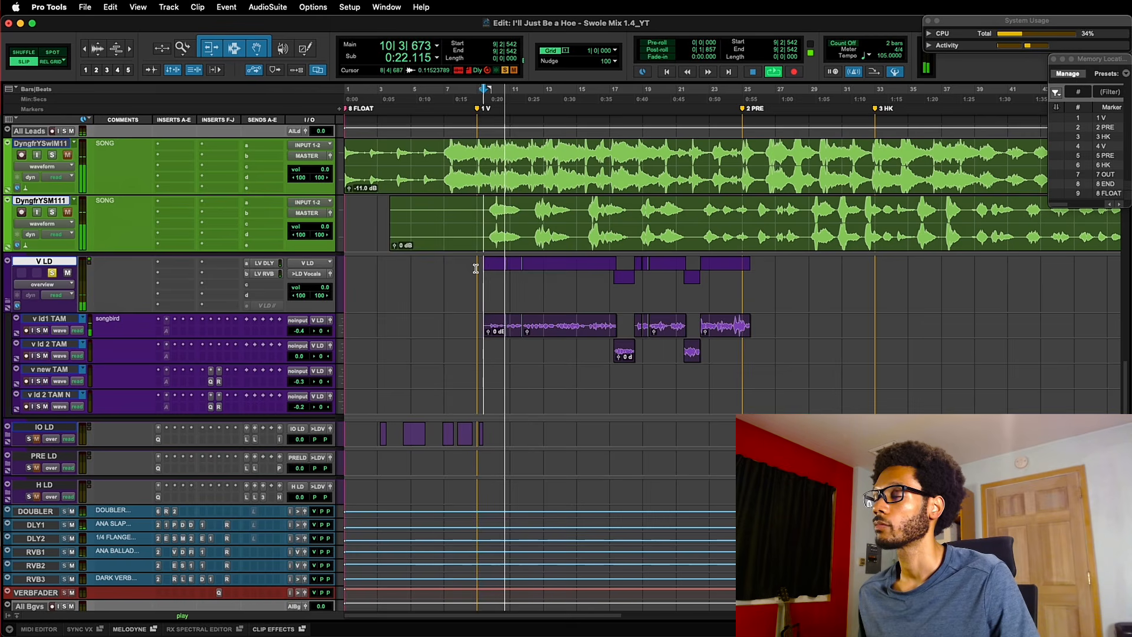
pyautogui.hotkey('shift', 's')
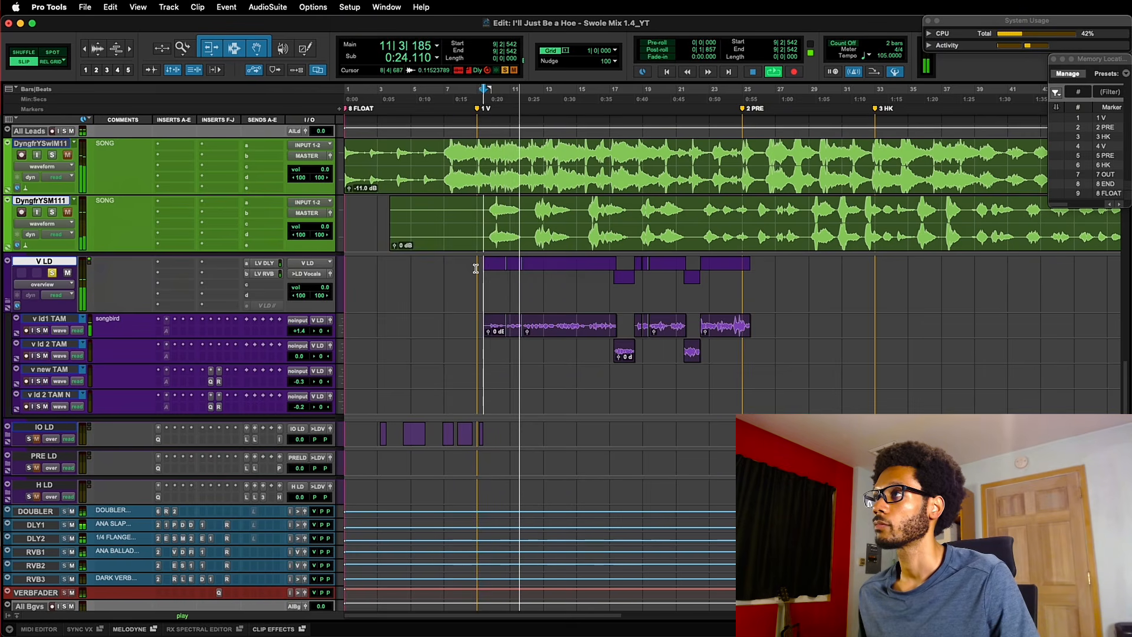
pyautogui.hotkey('shift', 's')
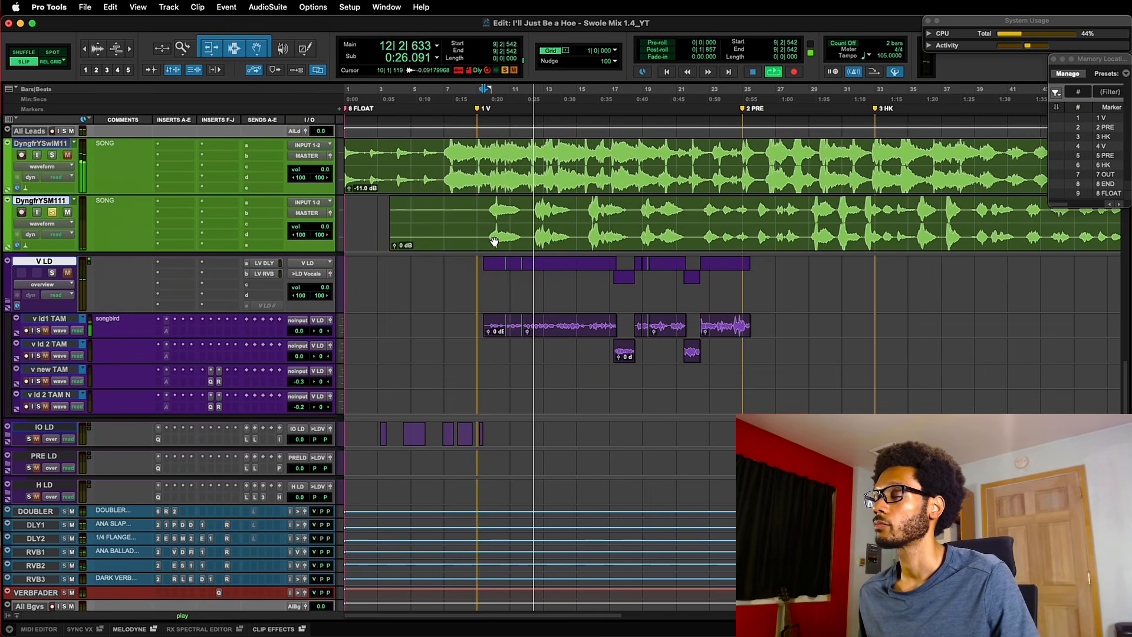
pyautogui.hotkey('shift', 's')
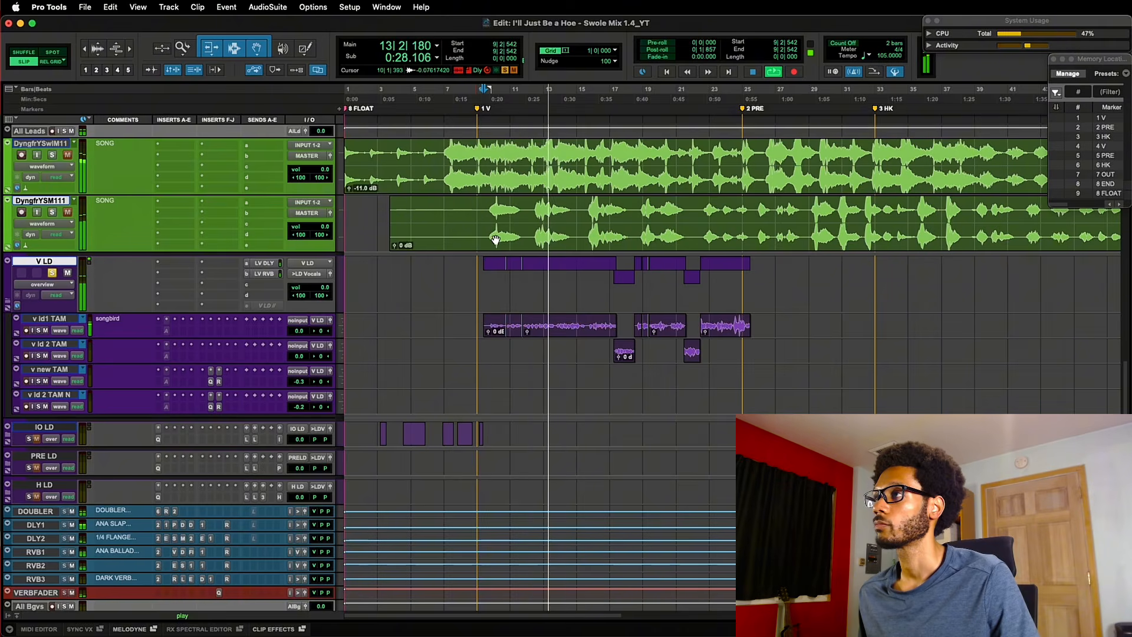
pyautogui.click(495, 239)
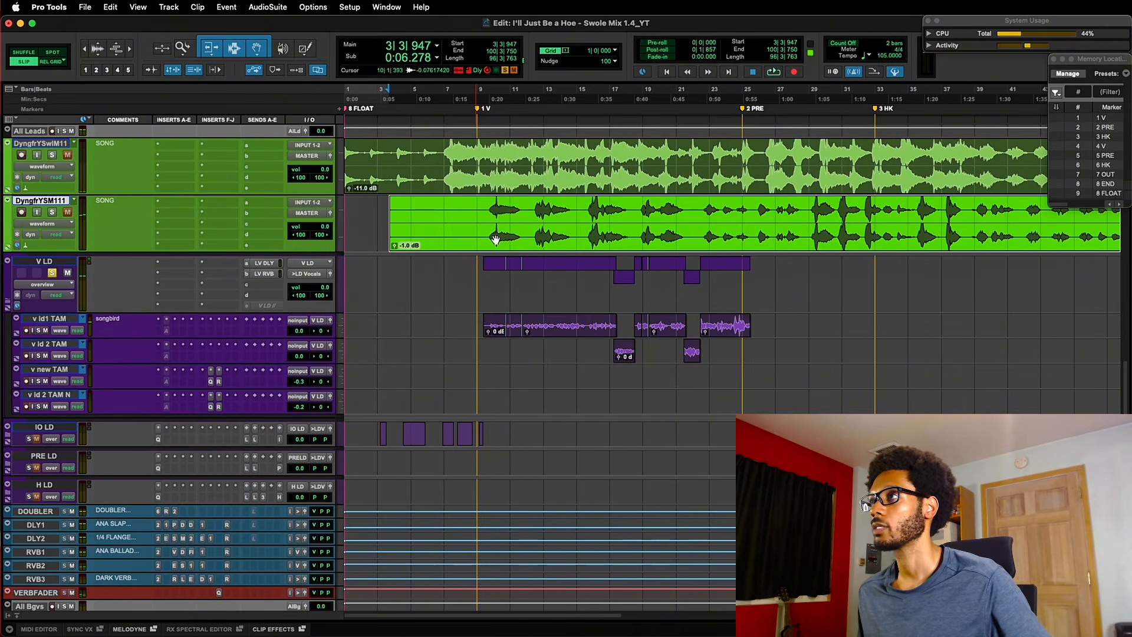
pyautogui.click(481, 262)
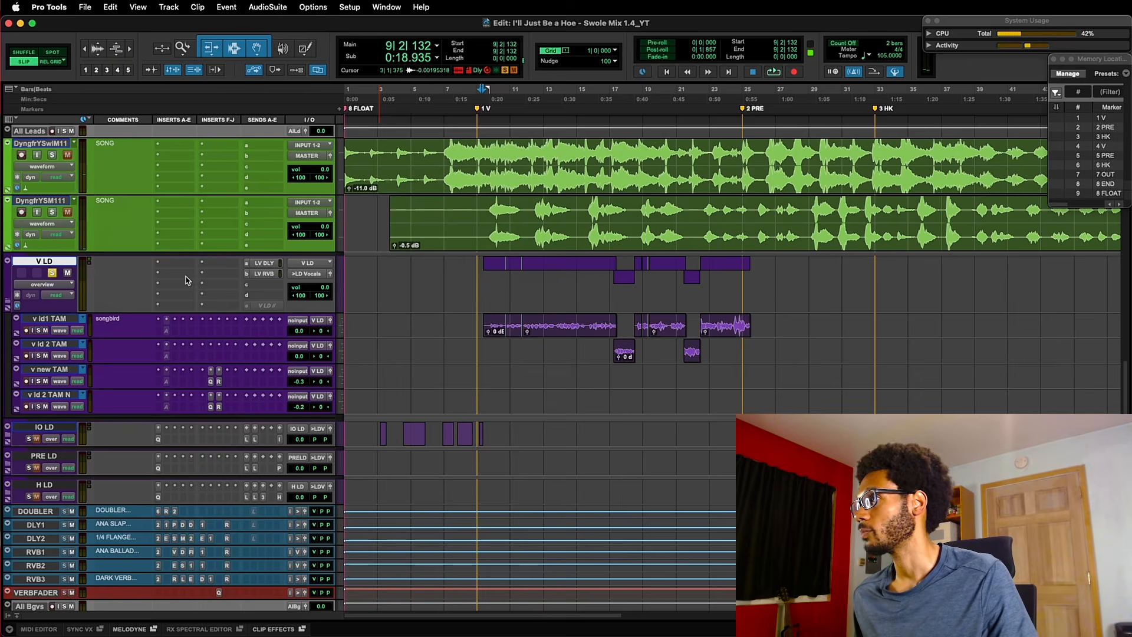
# Step: In V LD's Pro-Q 4, show the instance list and start EQ Match using the other instance, Dying for You - Swole Mix 1.1.dup1, as reference
pyautogui.moveTo(431, 277); pyautogui.dragTo(439, 227)
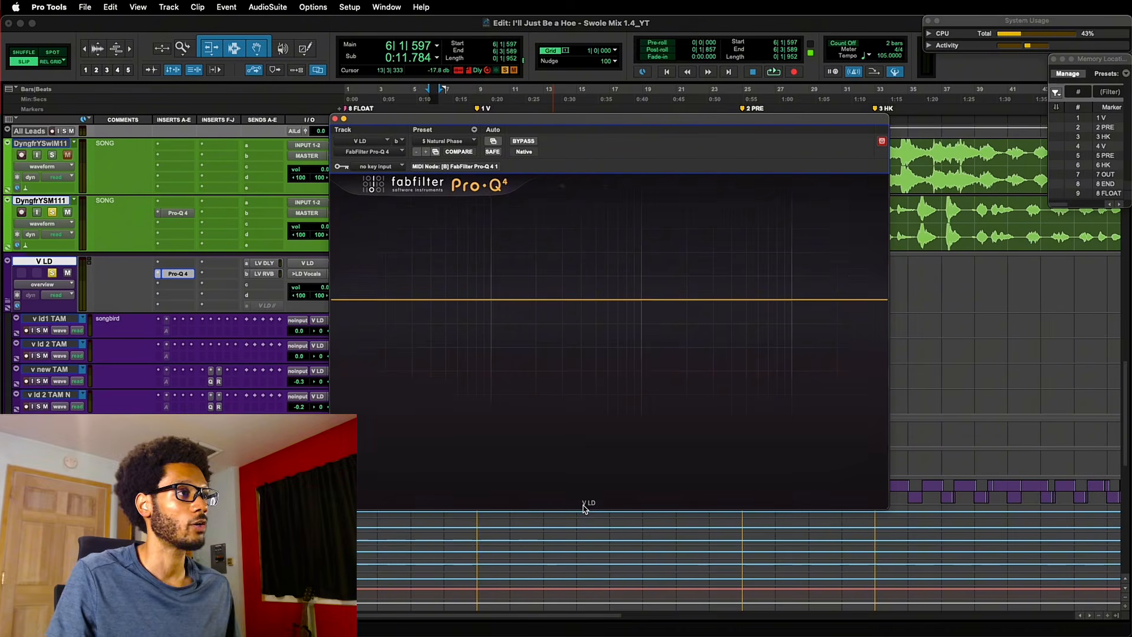
pyautogui.click(586, 503)
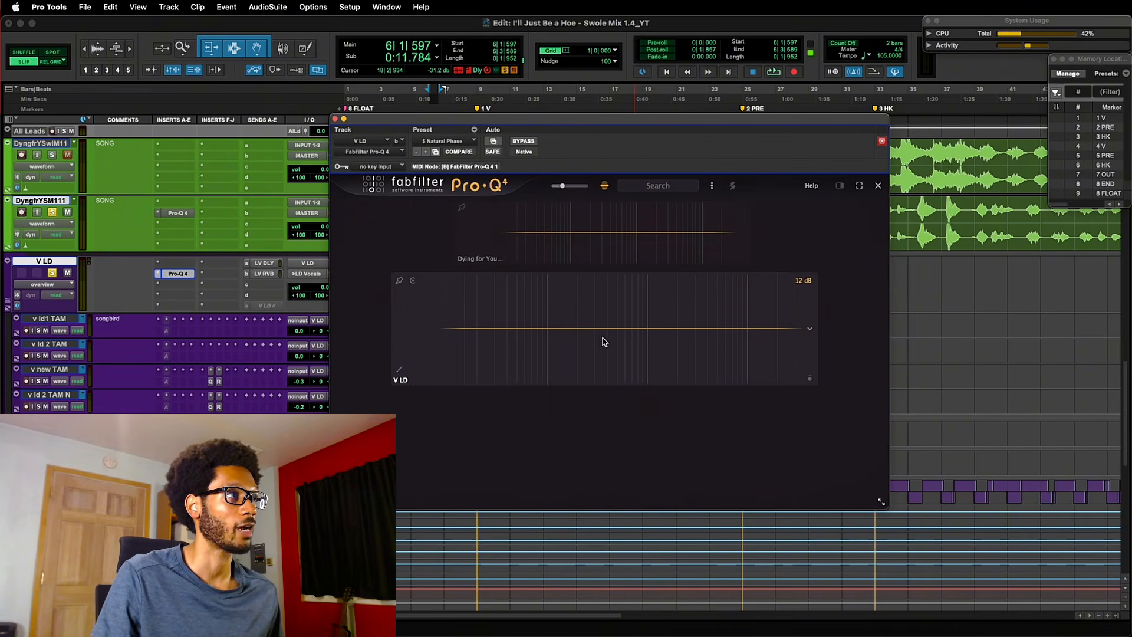
pyautogui.click(810, 332)
pyautogui.click(816, 378)
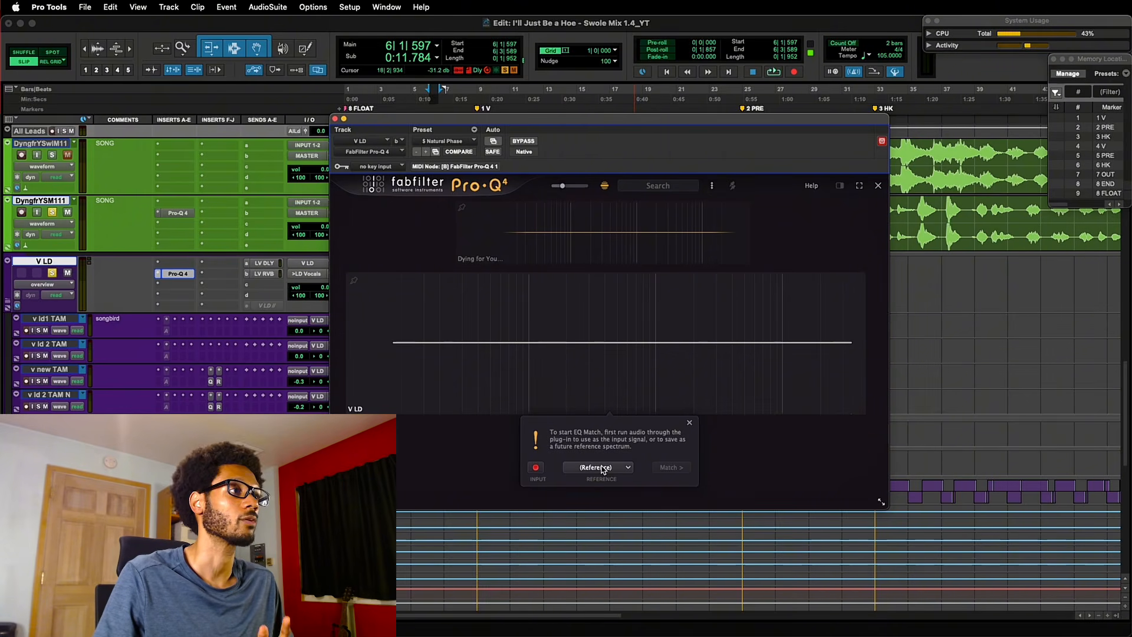
pyautogui.click(602, 468)
pyautogui.moveTo(601, 513)
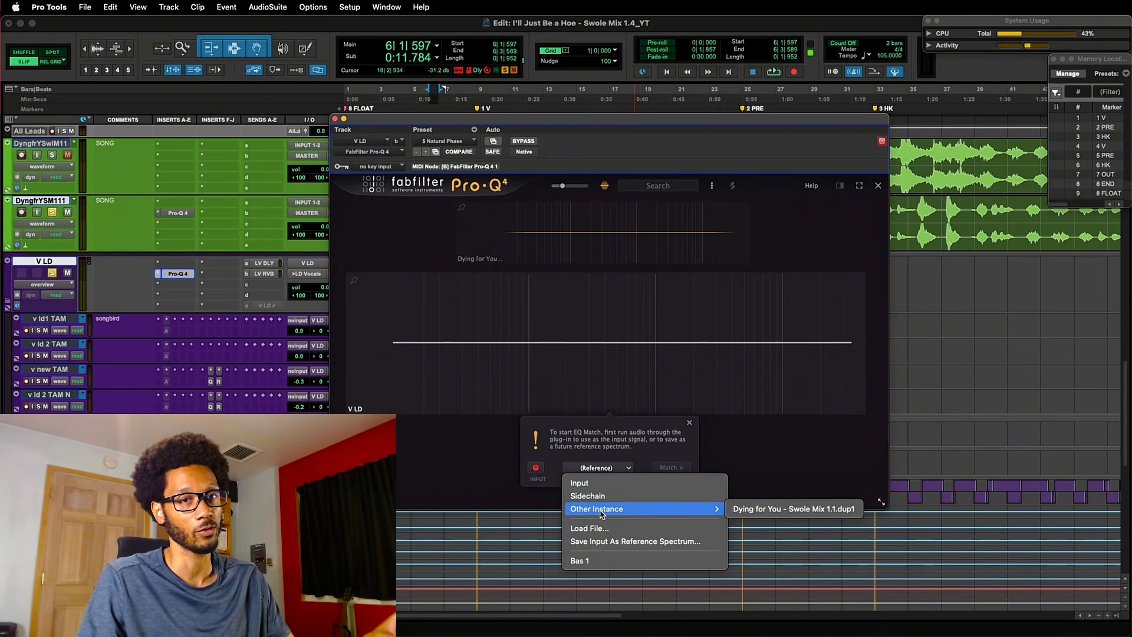
pyautogui.click(785, 510)
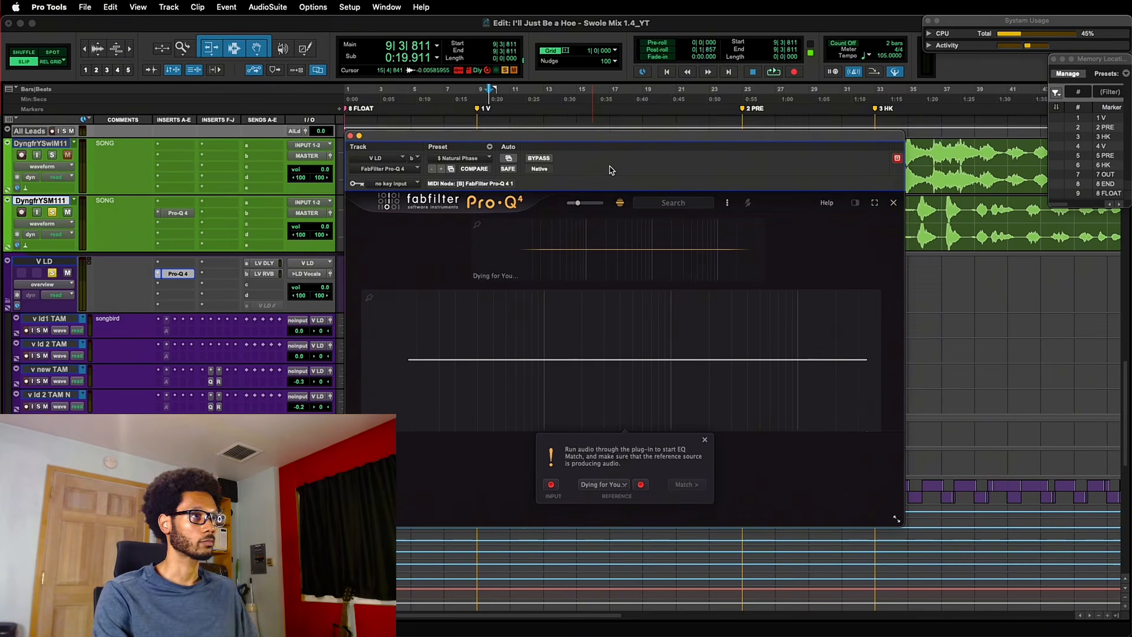
# Step: Play the verse from 9|3|811 so EQ Match analyzes V LD and the reference, stop playback, and generate the match curve
pyautogui.press('space')
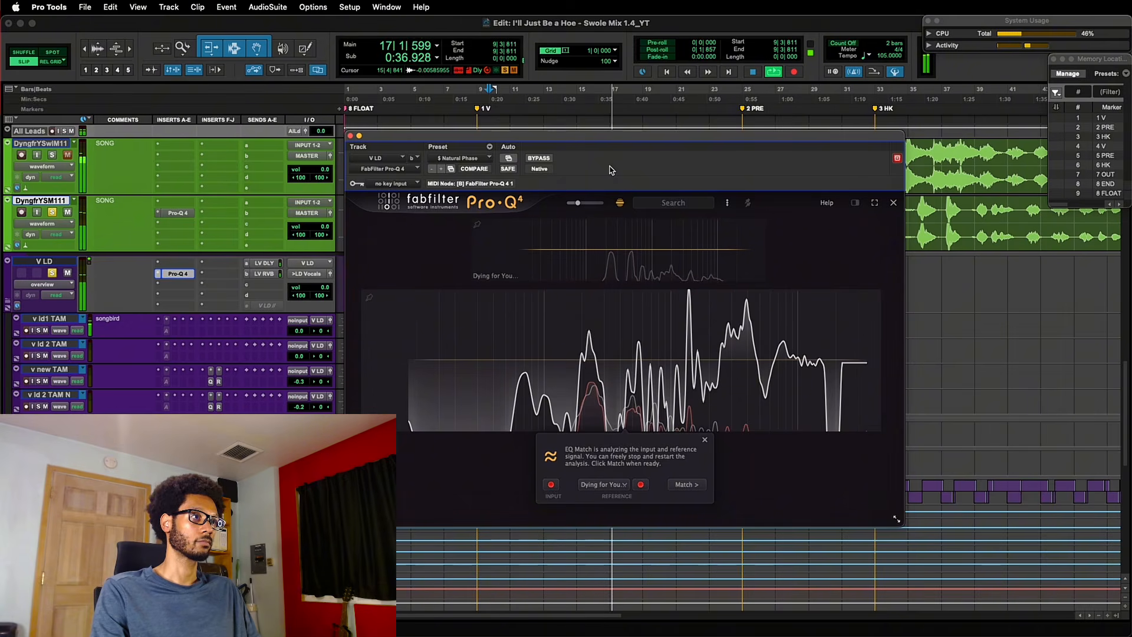
pyautogui.press('space')
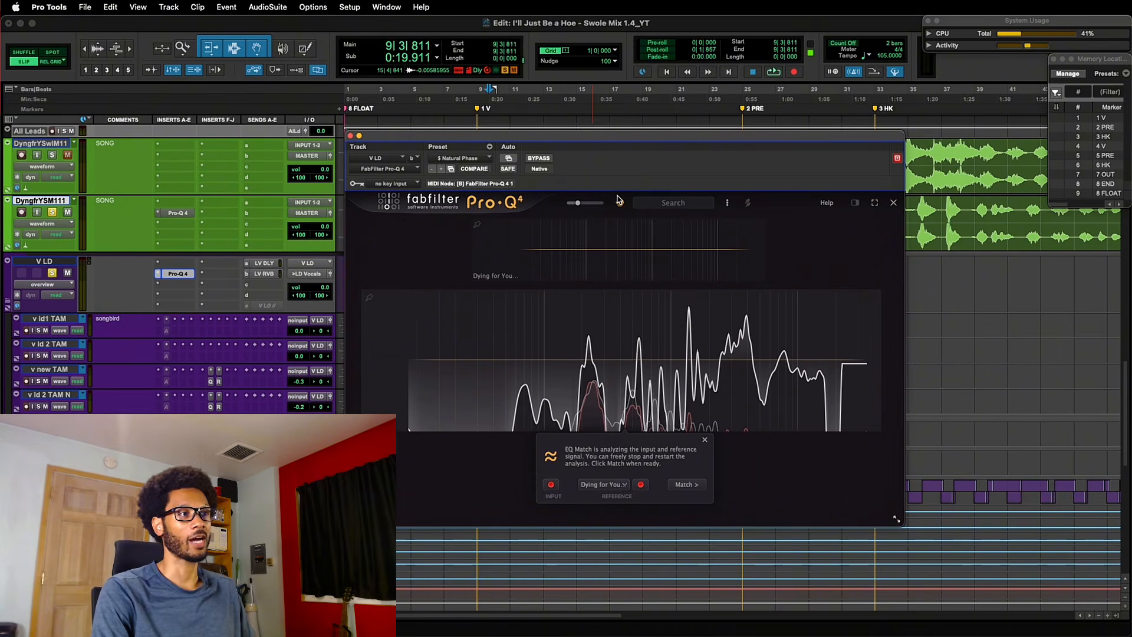
pyautogui.click(686, 485)
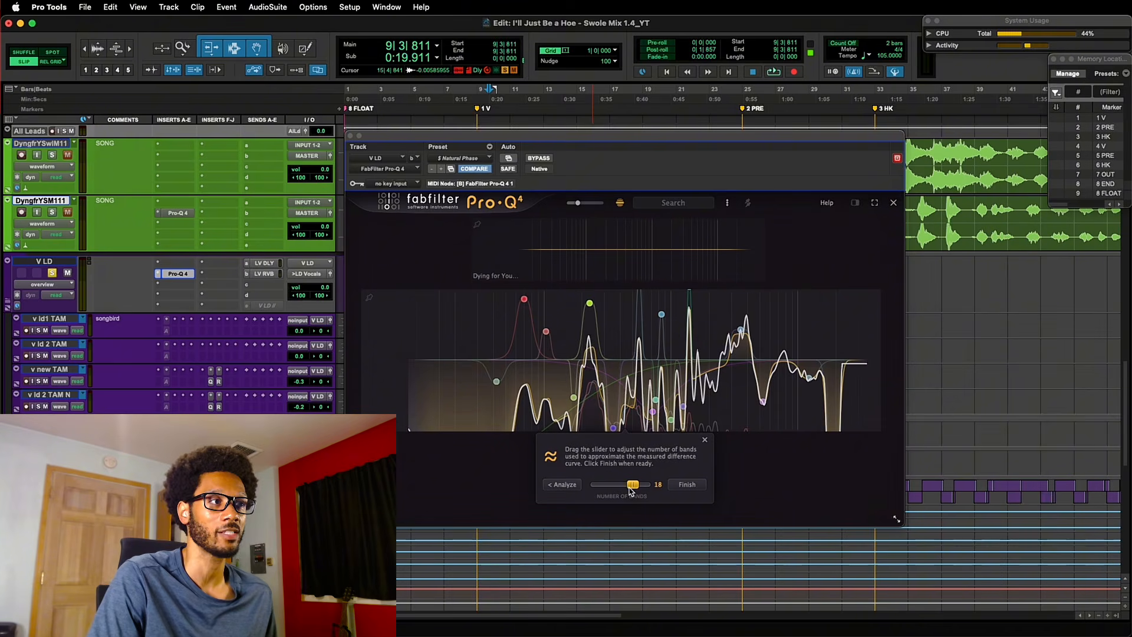
# Step: Audition the match at 18 bands and try 3, 4, 9 and 5 bands during playback, stopping at 5
pyautogui.press('space')
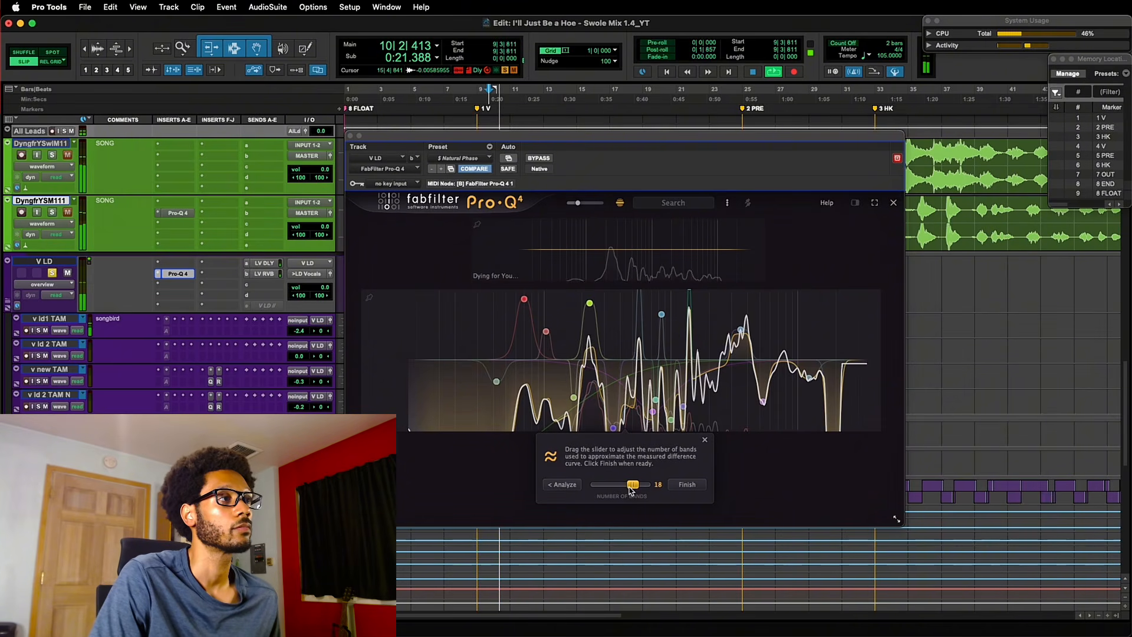
pyautogui.press('space')
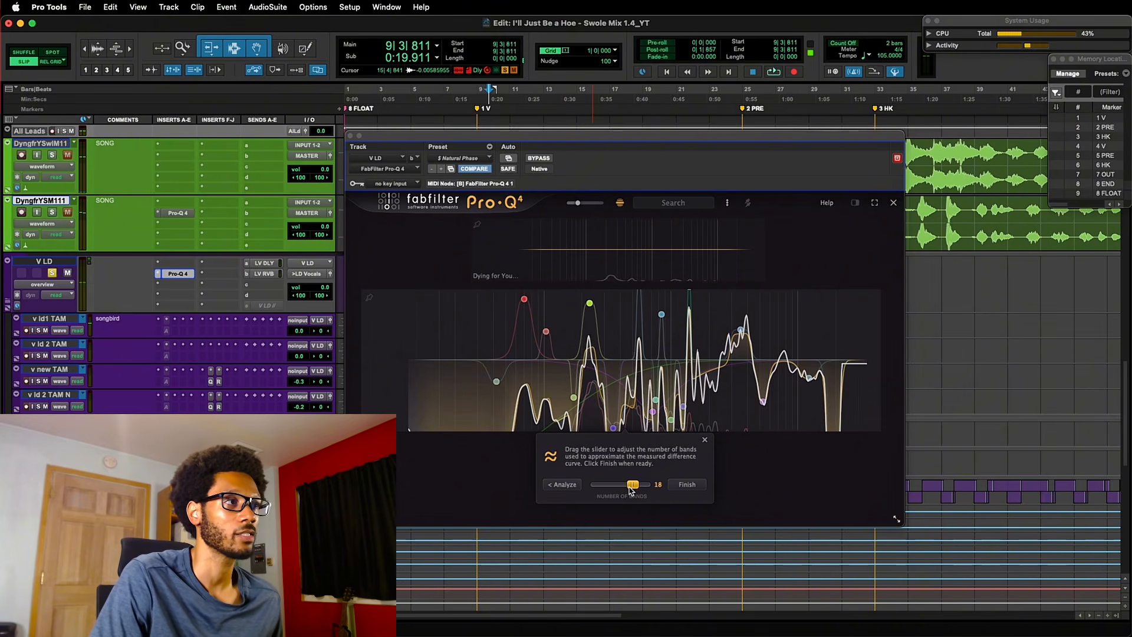
pyautogui.moveTo(630, 488); pyautogui.dragTo(602, 491)
pyautogui.press('space')
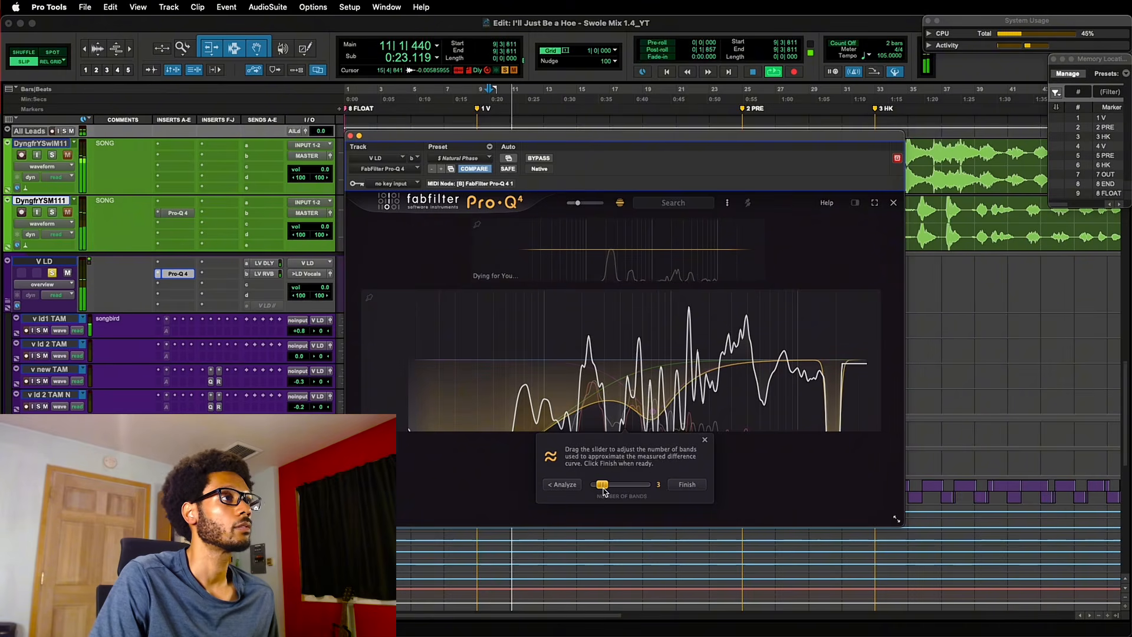
pyautogui.moveTo(602, 489); pyautogui.dragTo(605, 489)
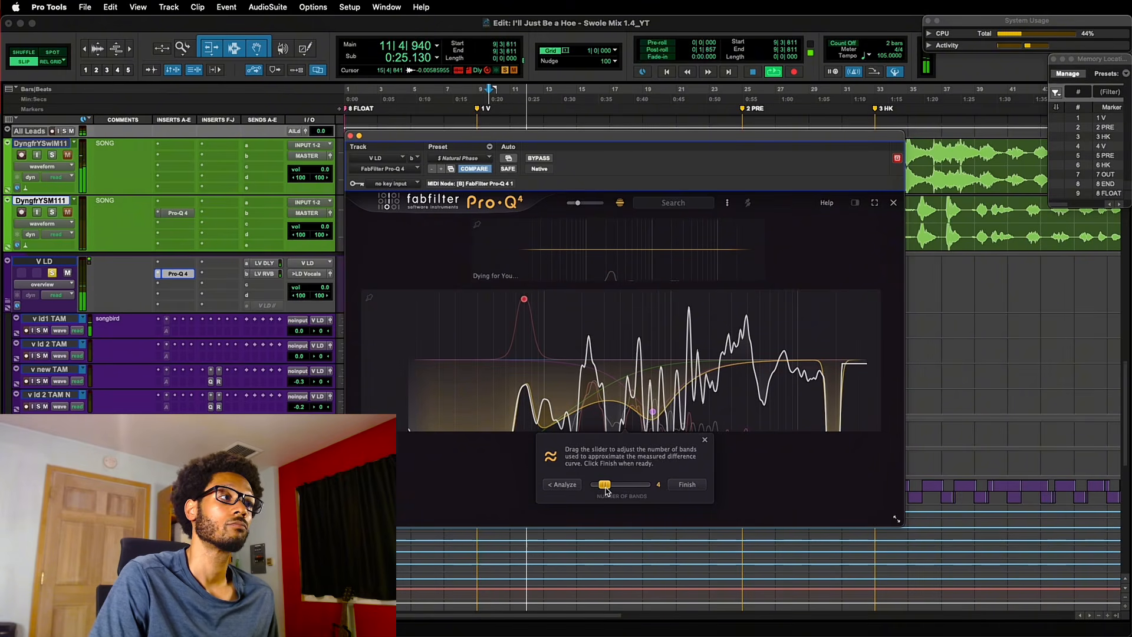
pyautogui.moveTo(606, 490); pyautogui.dragTo(614, 490)
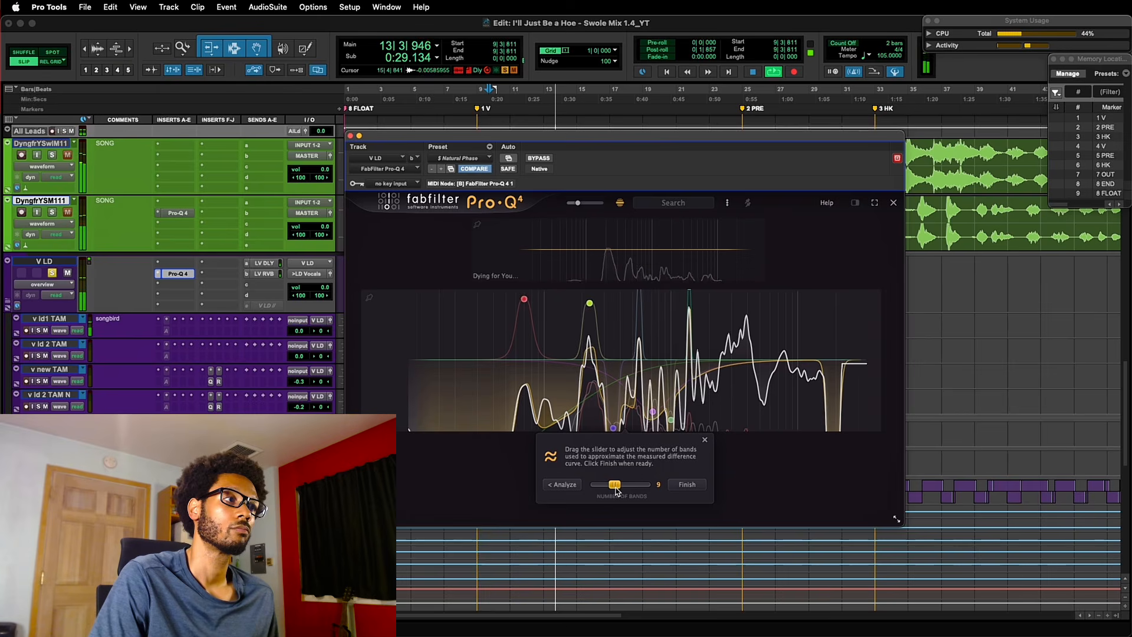
pyautogui.moveTo(614, 491); pyautogui.dragTo(608, 492)
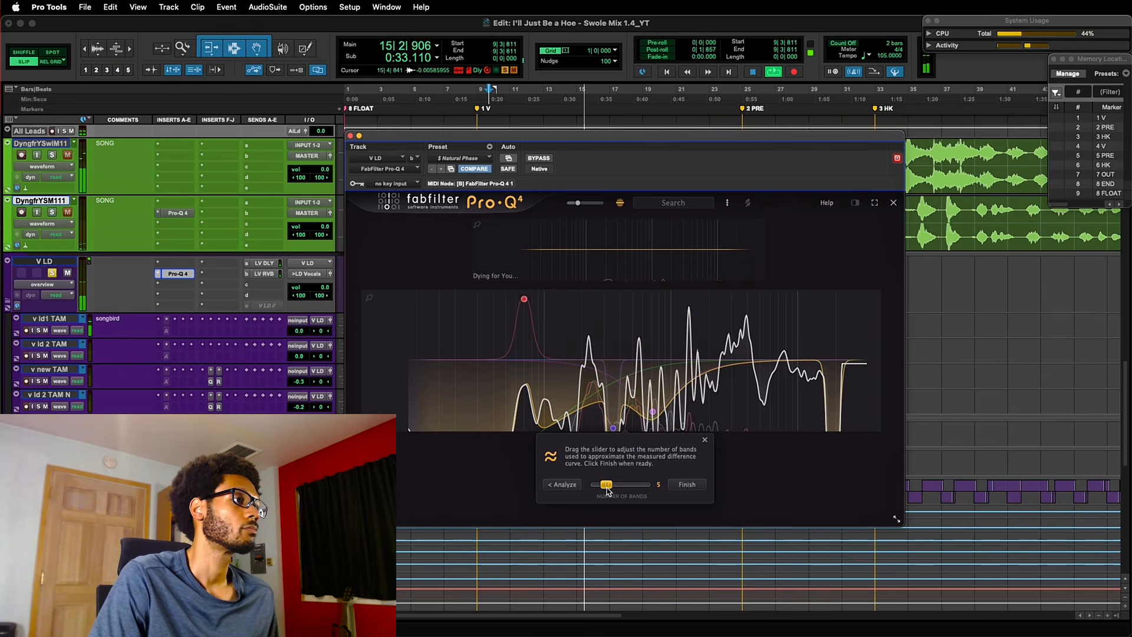
pyautogui.press('space')
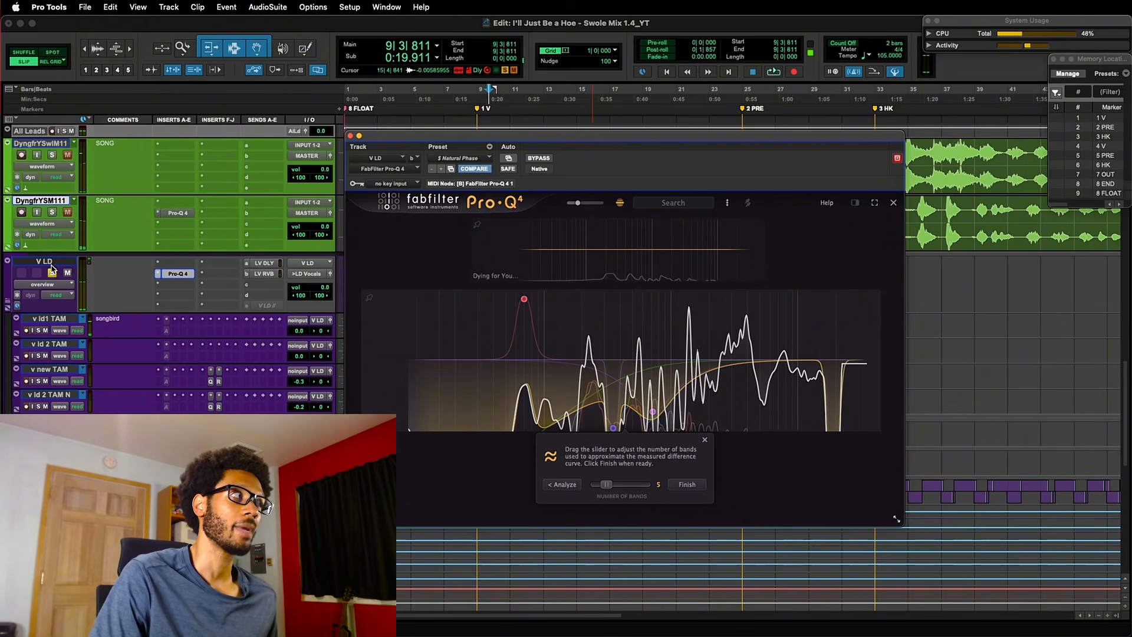
# Step: Raise the V LD track's volume to +5.0 dB and play the matched vocal to check its level
pyautogui.click(51, 264)
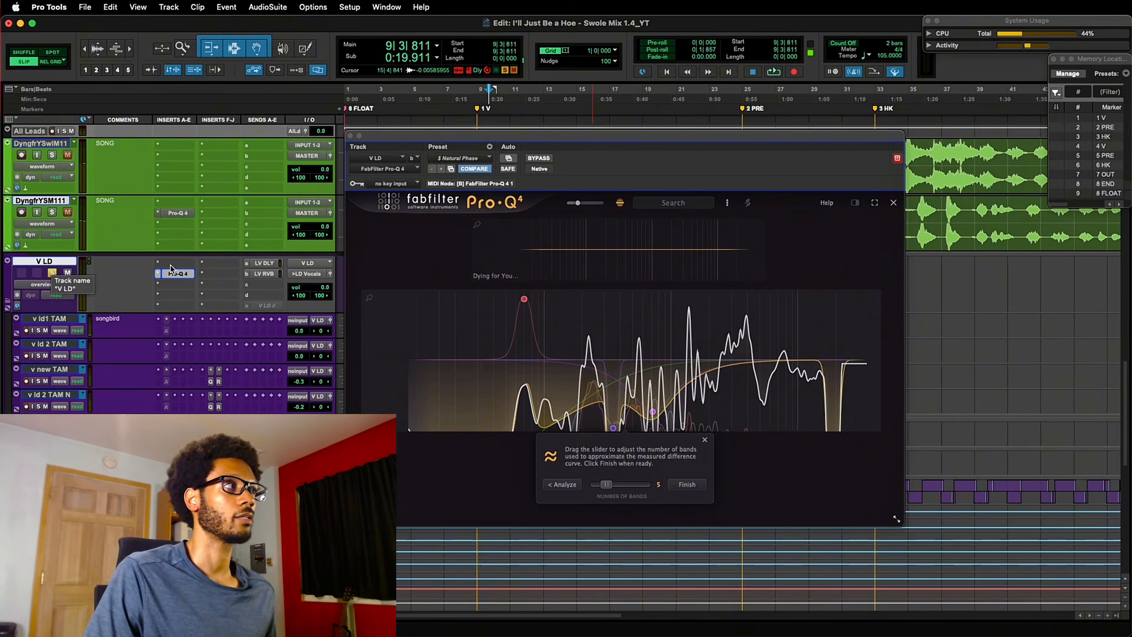
pyautogui.click(330, 275)
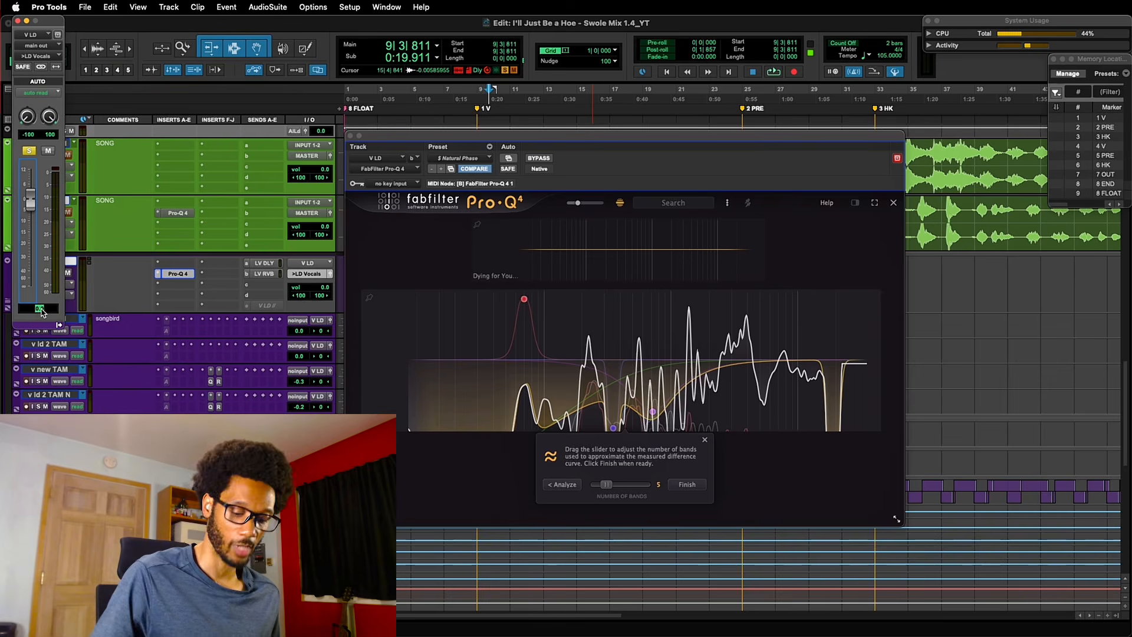
pyautogui.press('Return')
pyautogui.click(18, 20)
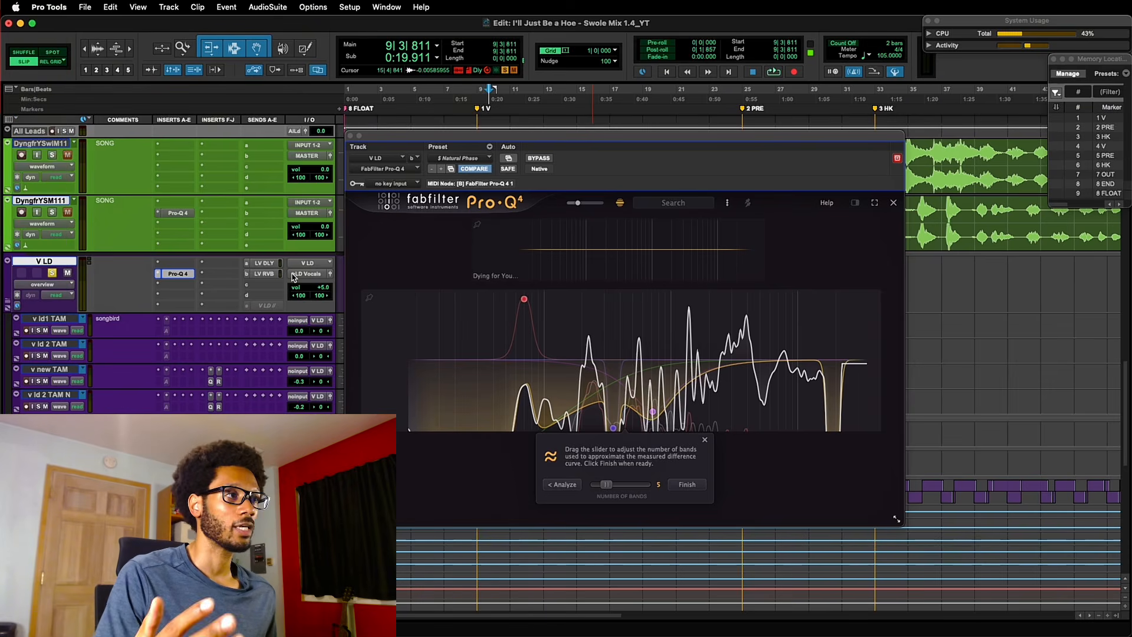
pyautogui.press('space')
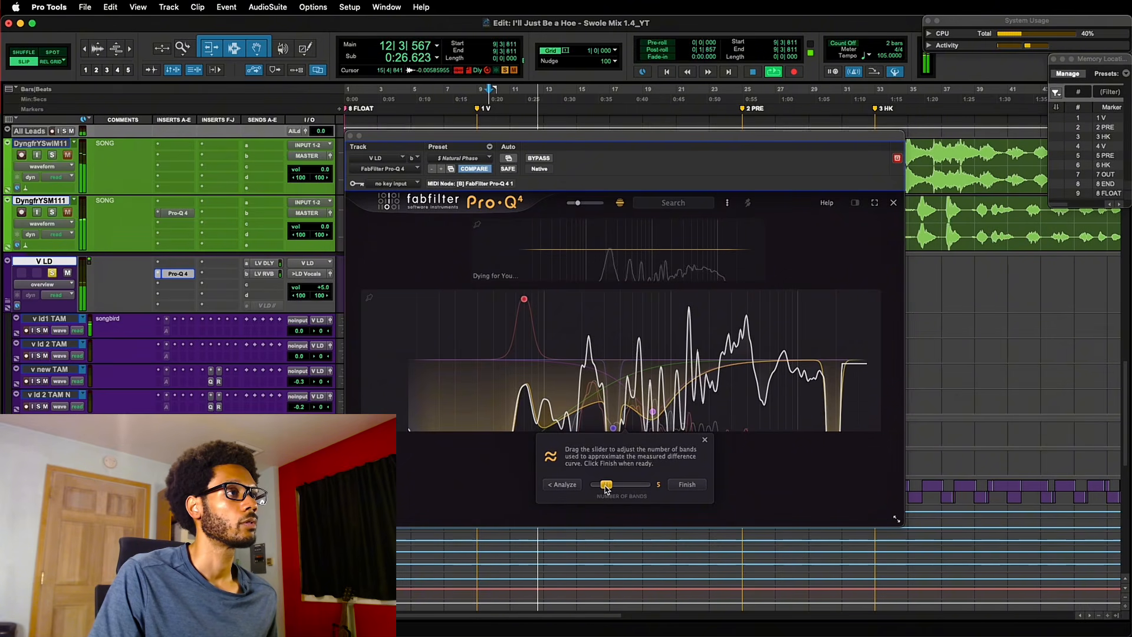
pyautogui.press('space')
# Step: Set the match to 6 bands, audition it, and finish EQ Match, returning to V LD's full EQ curve
pyautogui.moveTo(606, 488); pyautogui.dragTo(609, 488)
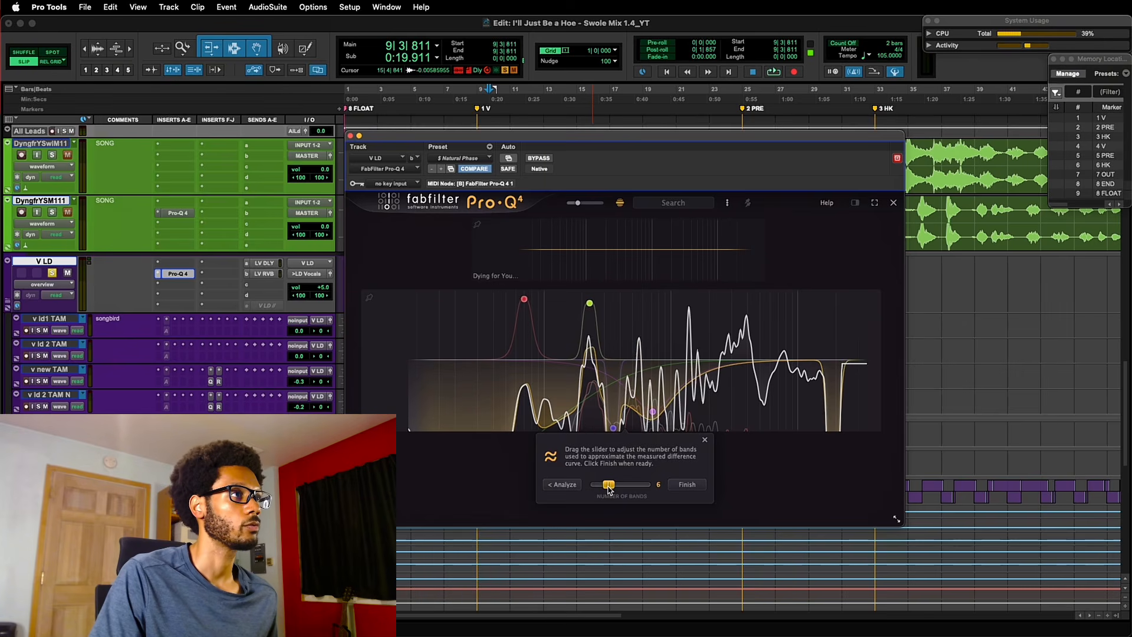
pyautogui.press('space')
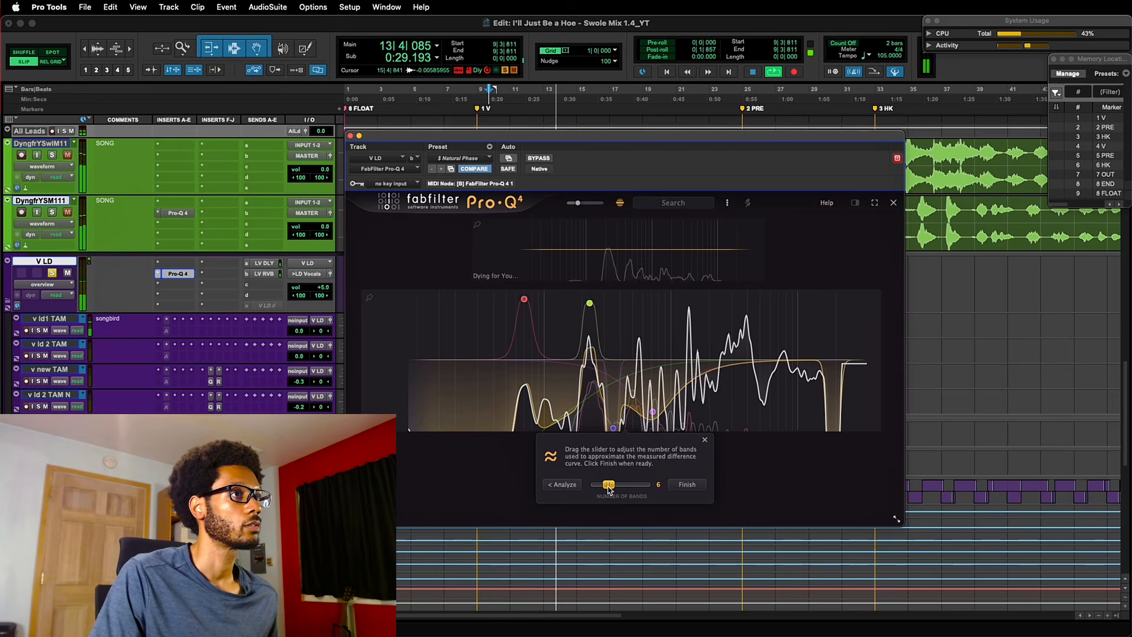
pyautogui.press('space')
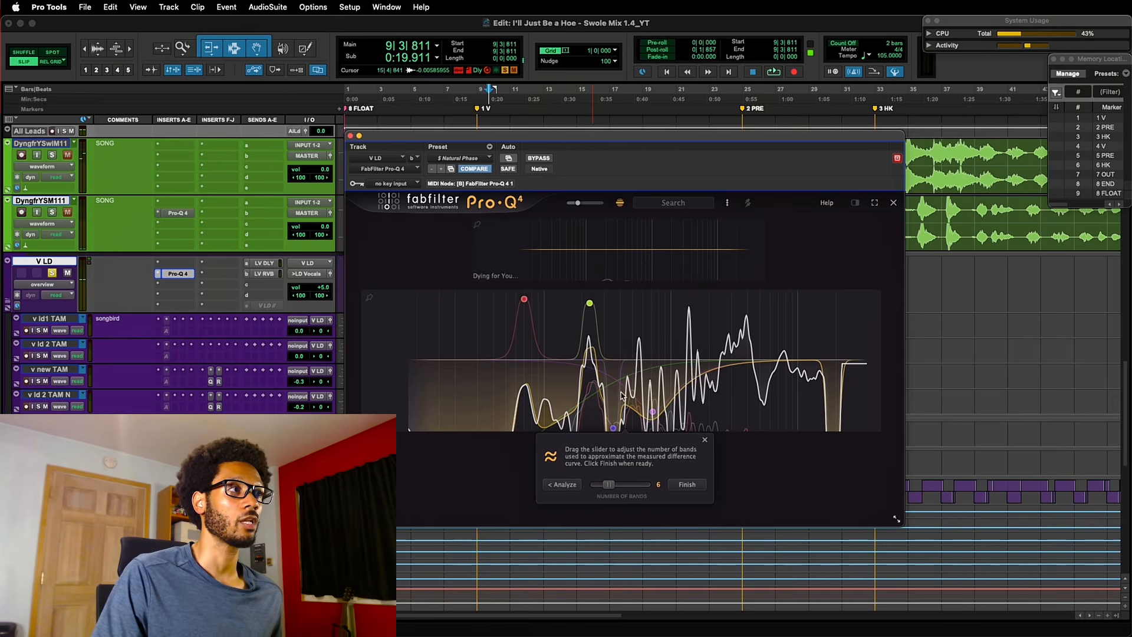
pyautogui.click(686, 484)
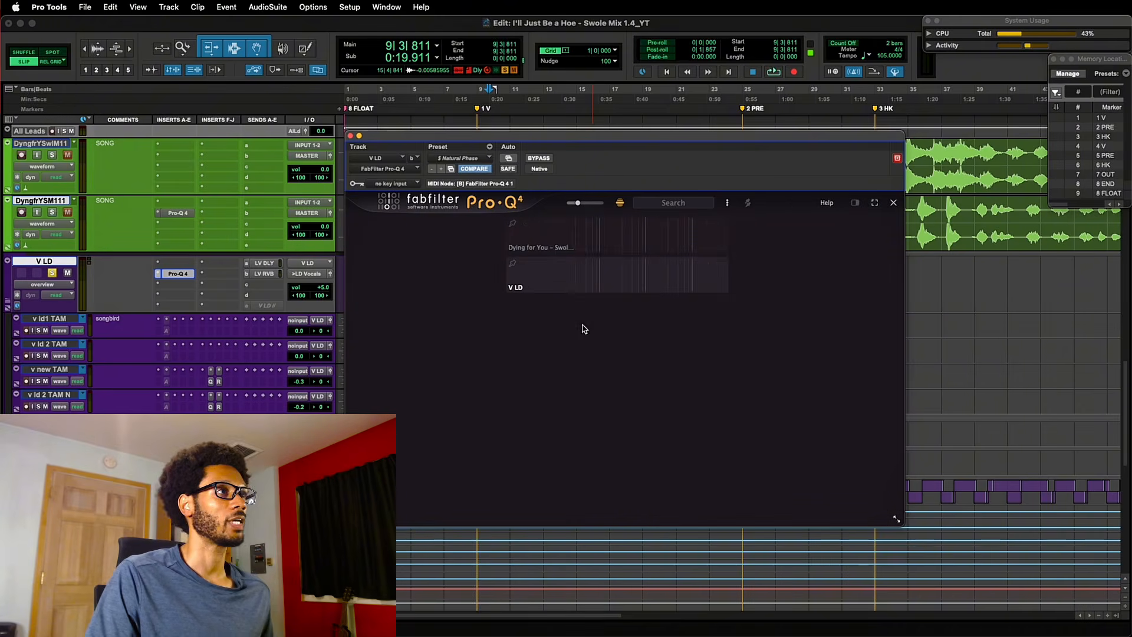
pyautogui.click(891, 203)
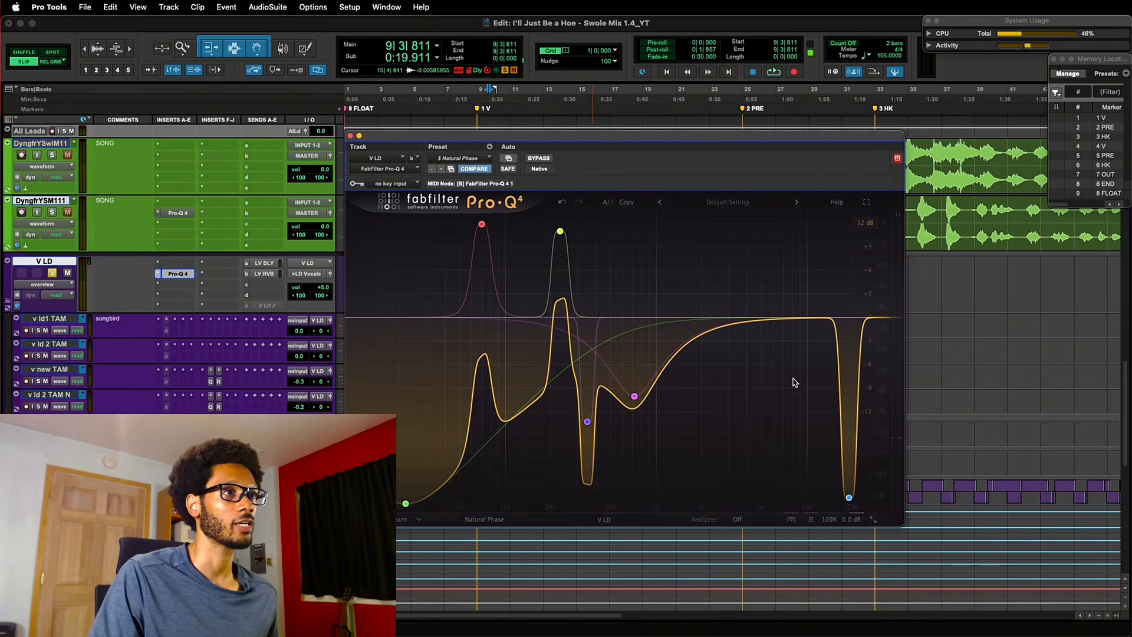
# Step: Reduce the matched EQ's gain scale to about 69% and compare V LD with Pro-Q 4 bypassed and active
pyautogui.moveTo(635, 425)
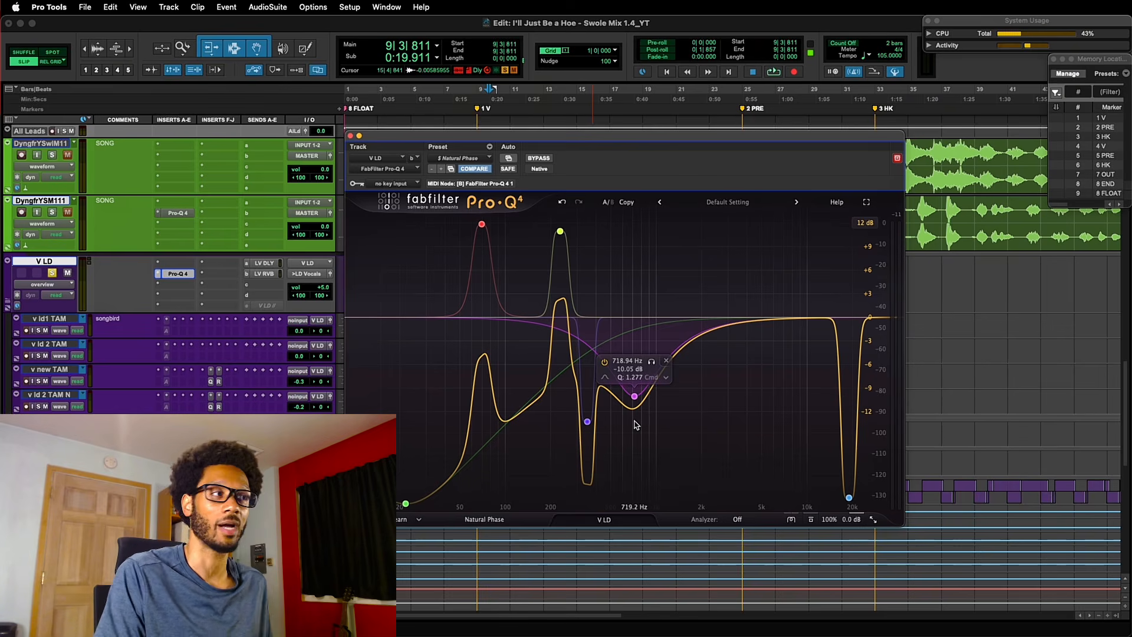
pyautogui.moveTo(848, 524)
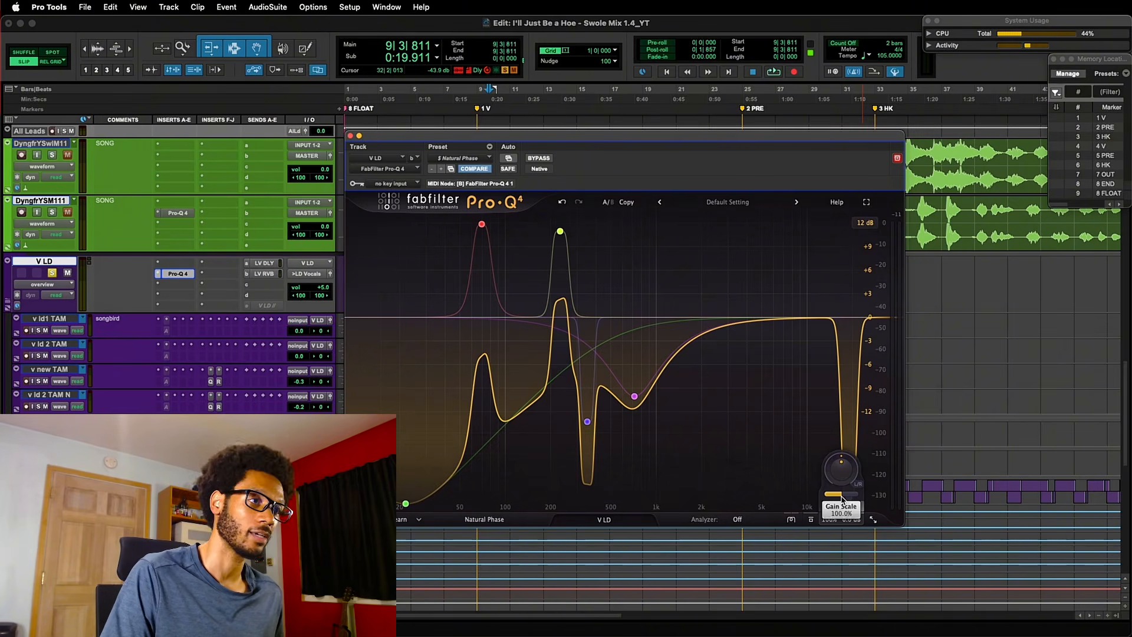
pyautogui.moveTo(842, 498); pyautogui.dragTo(933, 510)
pyautogui.press('space')
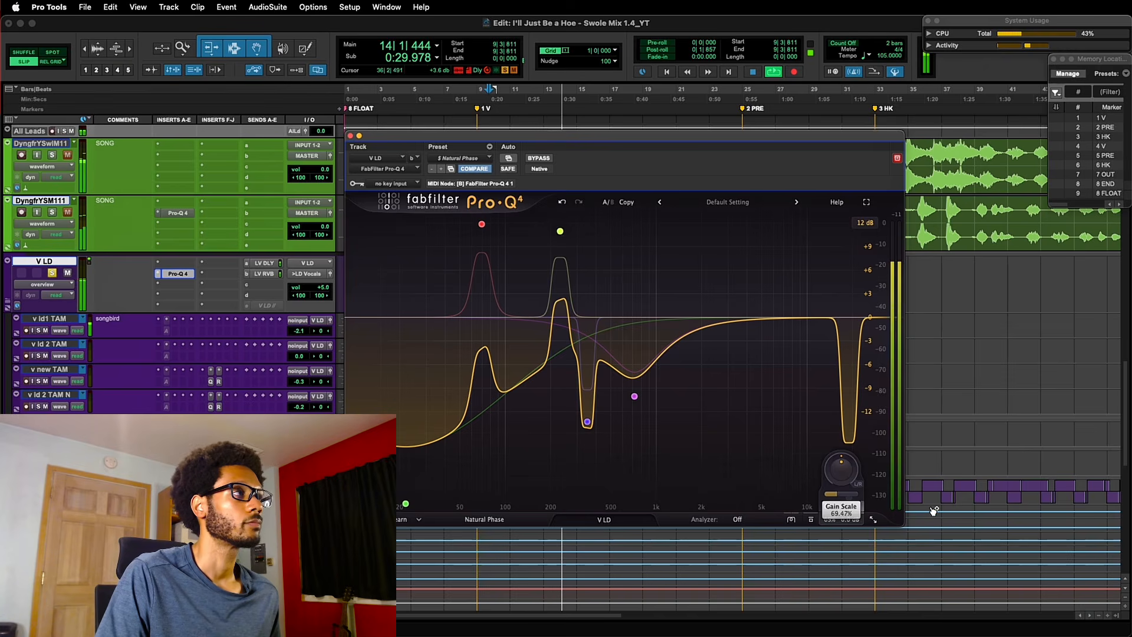
pyautogui.click(538, 159)
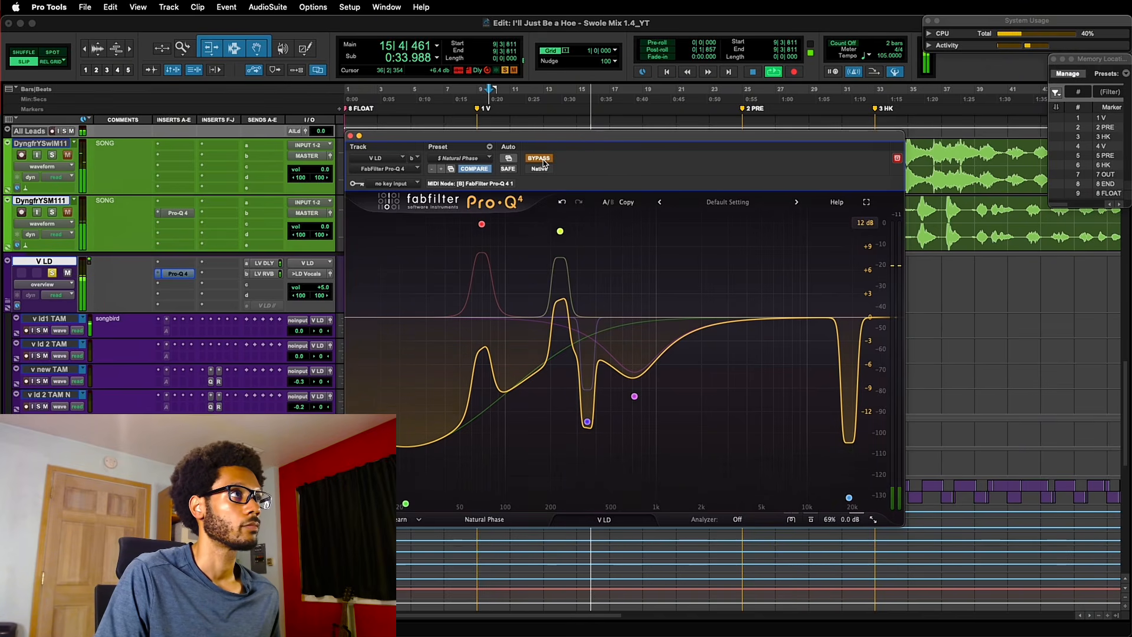
pyautogui.click(543, 162)
pyautogui.press('space')
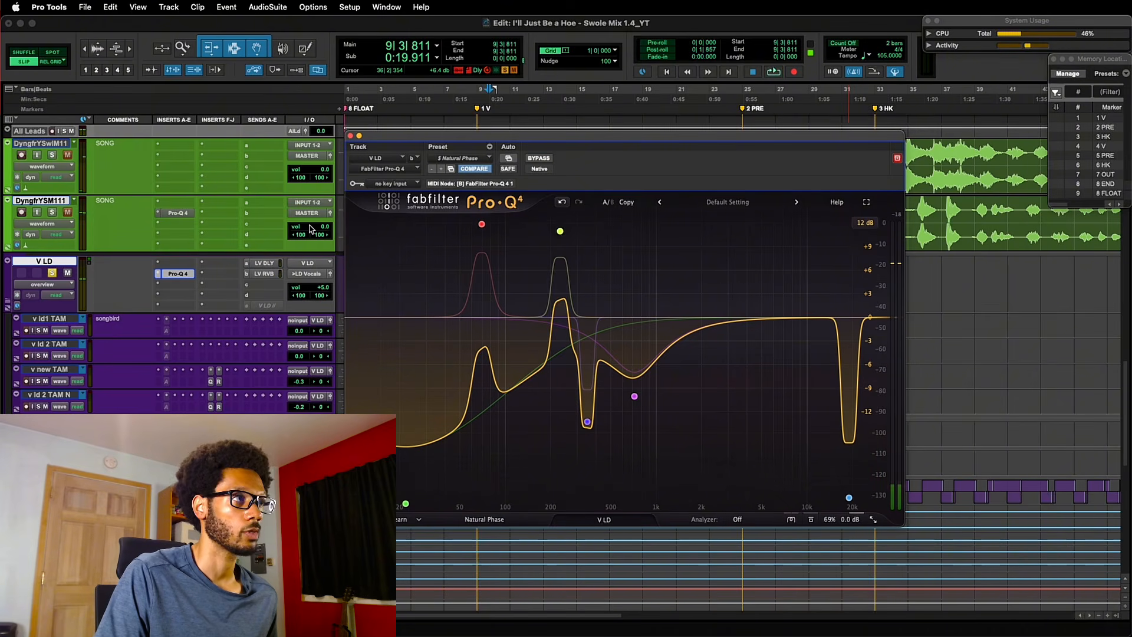
# Step: Compare the extracted reference vocal with the equalized V LD by switching the solo between them during playback
pyautogui.press('space')
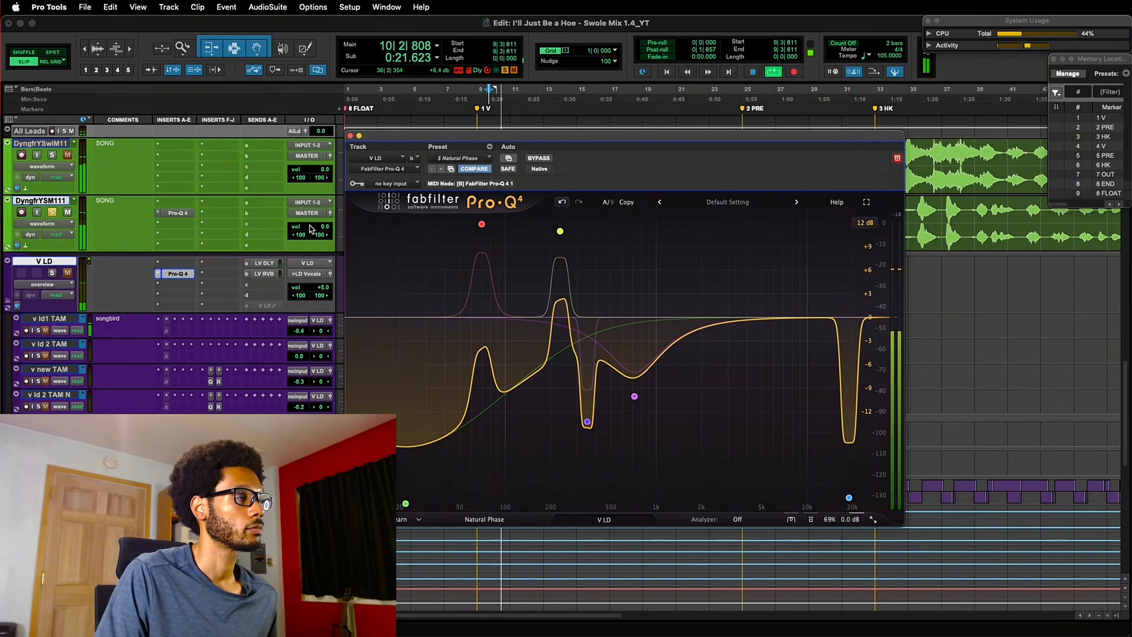
pyautogui.moveTo(554, 285)
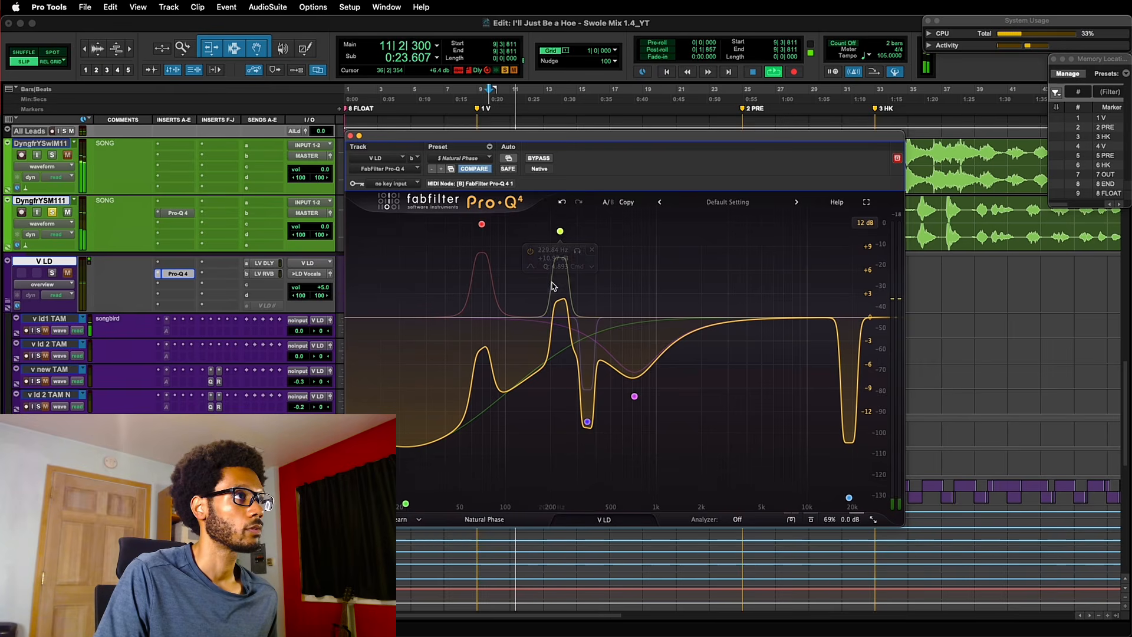
pyautogui.hotkey('shift', 's')
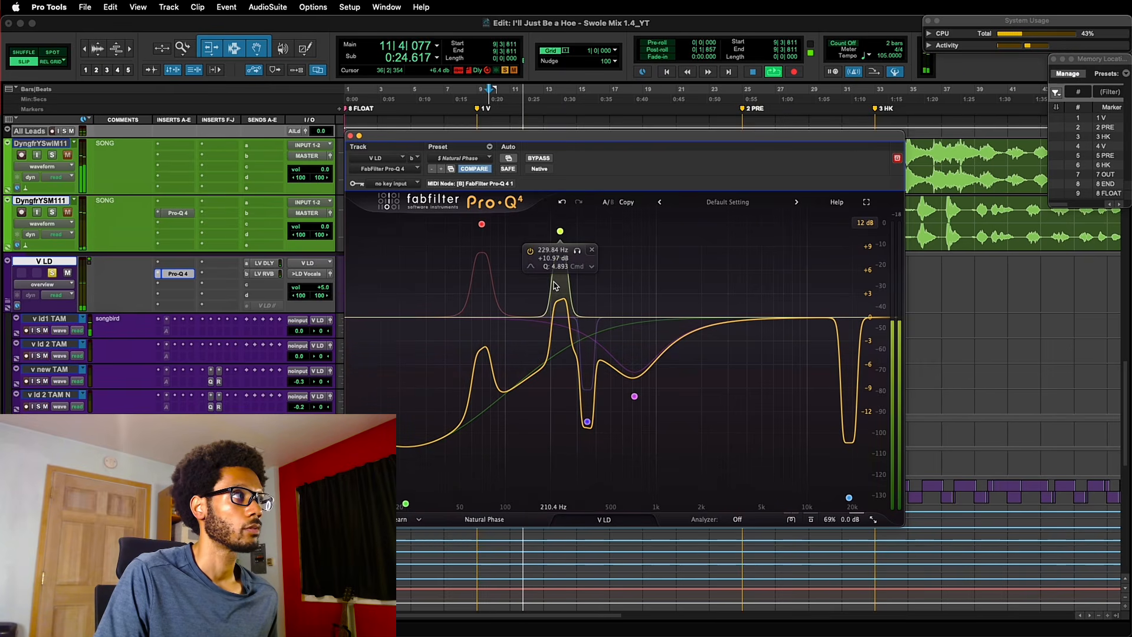
pyautogui.press('space')
# Step: Temporarily disable the 229.84 Hz and 69.614 Hz boost bands, re-enable both, and lower the 229.84 Hz band to about +3 dB
pyautogui.keyDown('alt'); pyautogui.click(559, 232); pyautogui.keyUp('alt')
pyautogui.keyDown('alt'); pyautogui.click(482, 225); pyautogui.keyUp('alt')
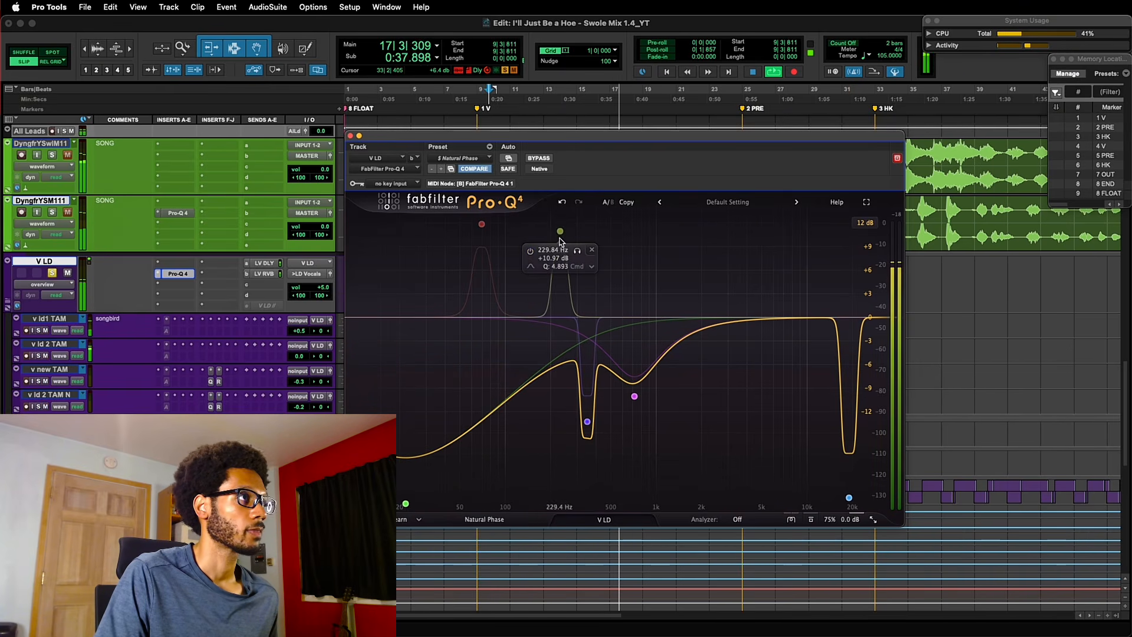
pyautogui.keyDown('alt'); pyautogui.click(560, 235); pyautogui.keyUp('alt')
pyautogui.moveTo(560, 239); pyautogui.dragTo(565, 331)
pyautogui.moveTo(482, 229)
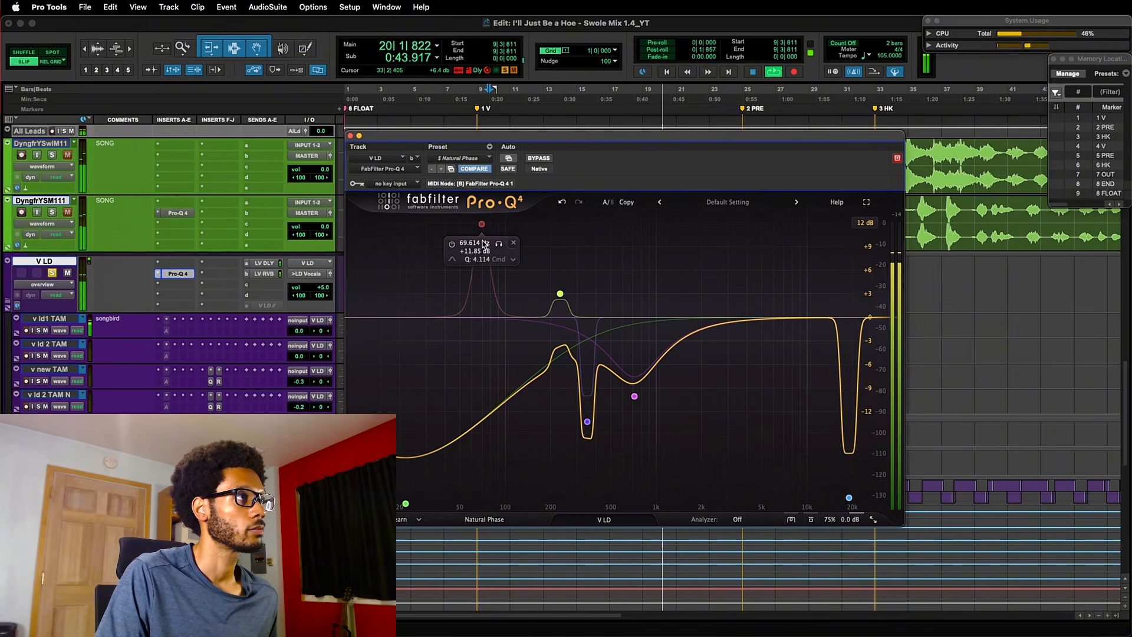
pyautogui.click(452, 244)
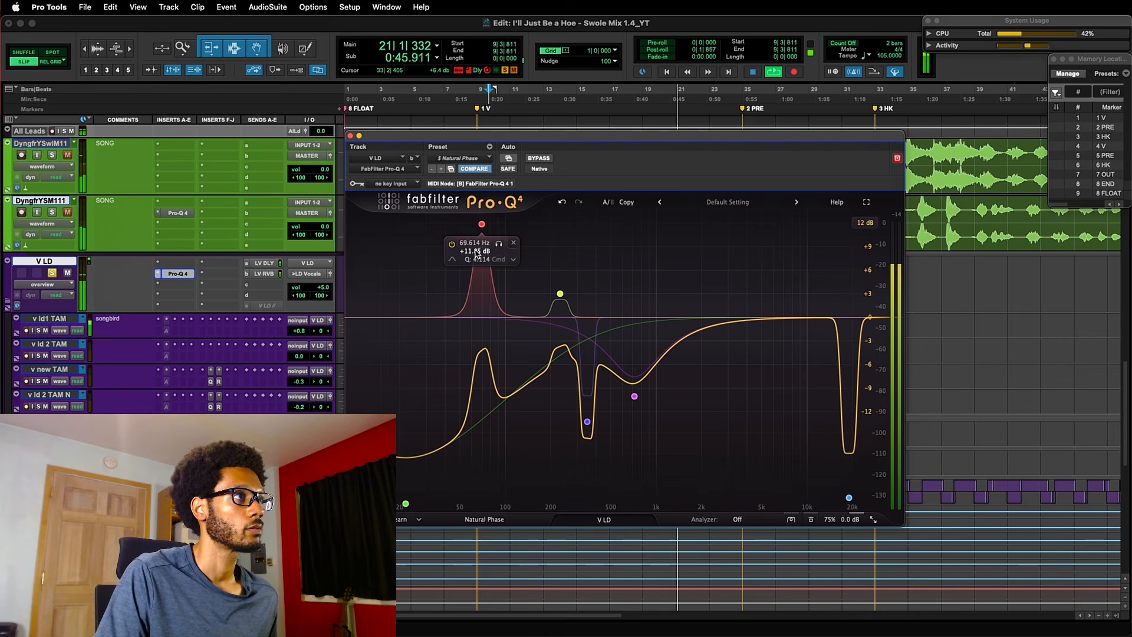
# Step: Lower the 69.614 Hz band to about +2.6 dB and audition the V LD vocal with the reduced boost
pyautogui.moveTo(477, 254); pyautogui.dragTo(485, 342)
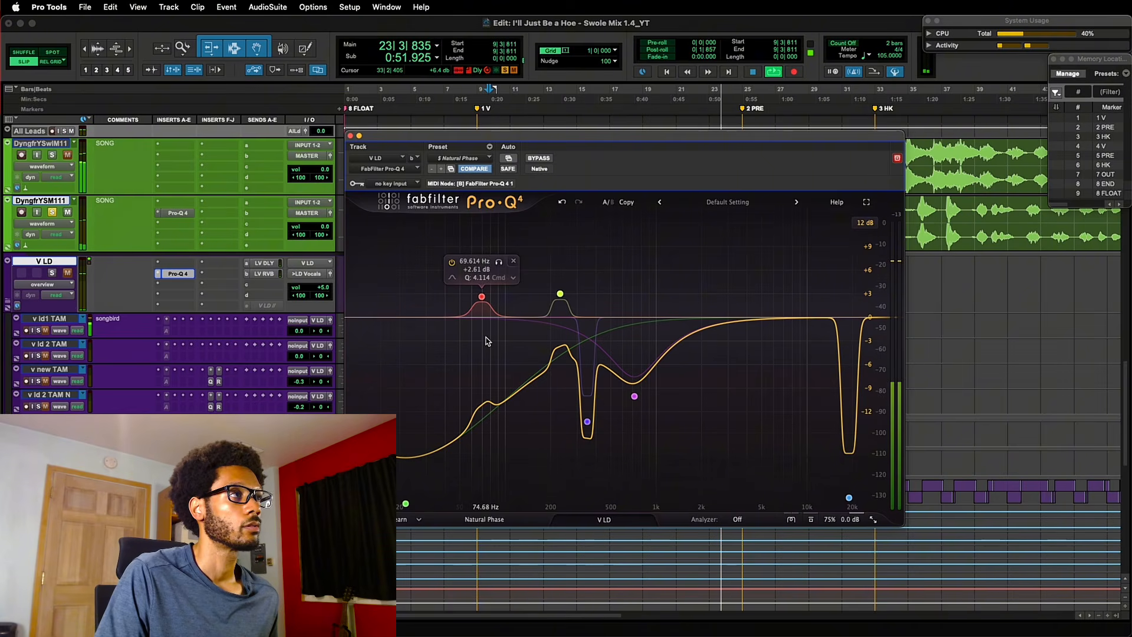
pyautogui.press('space')
pyautogui.press('space')
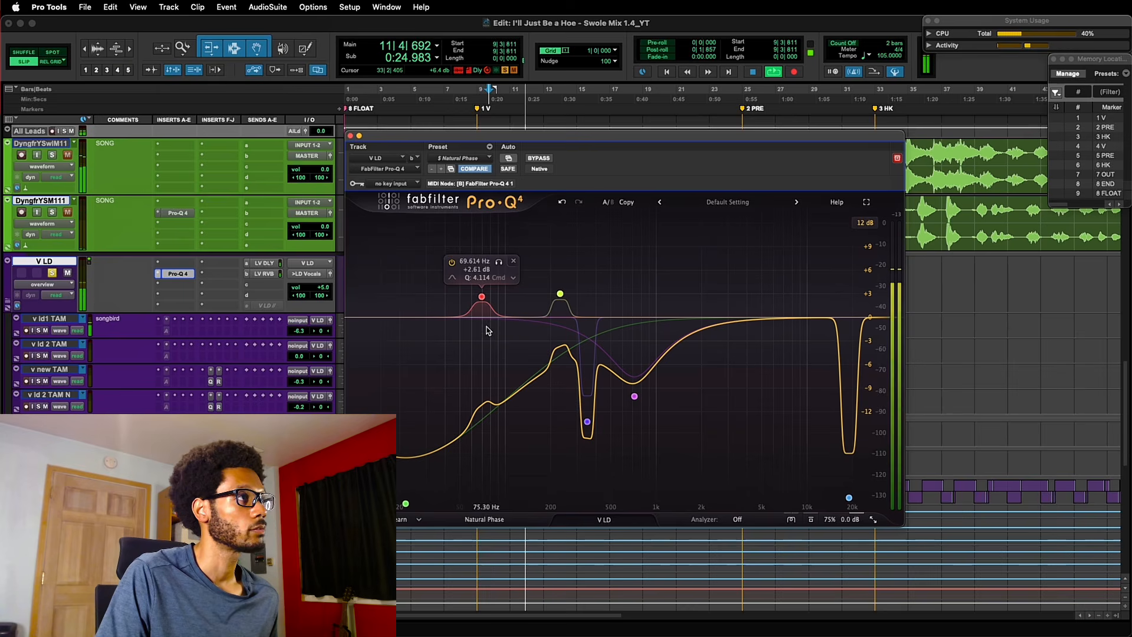
pyautogui.moveTo(570, 319)
pyautogui.moveTo(560, 268); pyautogui.dragTo(563, 268)
pyautogui.press('space')
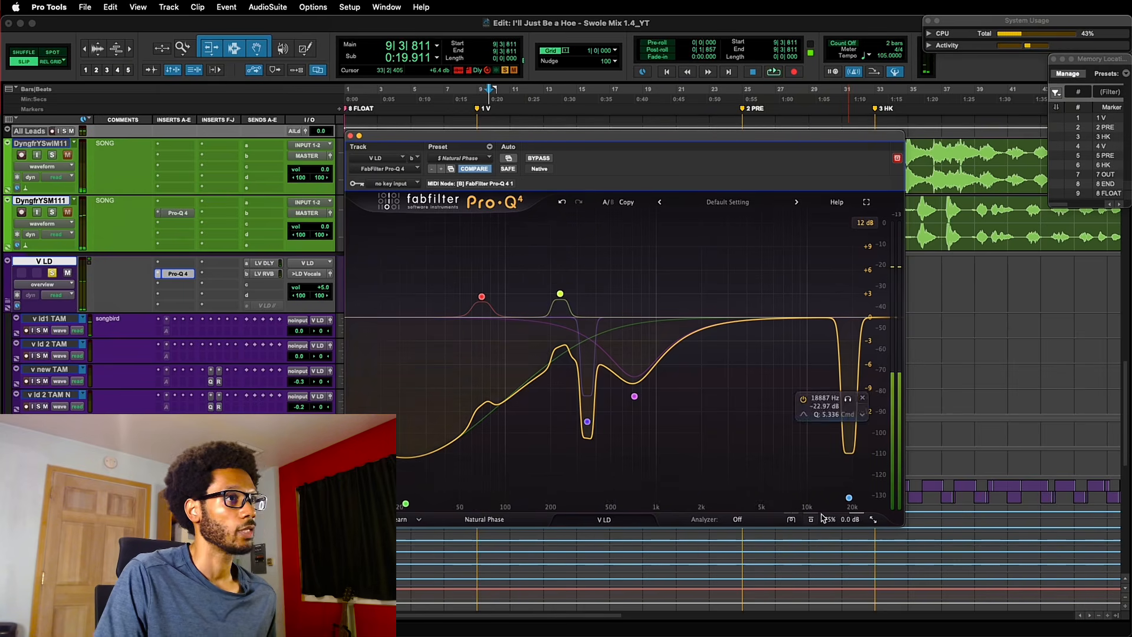
# Step: Reset V LD's track volume to 0.0 and set Pro-Q 4's output level to +5.5 dB instead
pyautogui.keyDown('alt'); pyautogui.click(323, 289); pyautogui.keyUp('alt')
pyautogui.moveTo(845, 522)
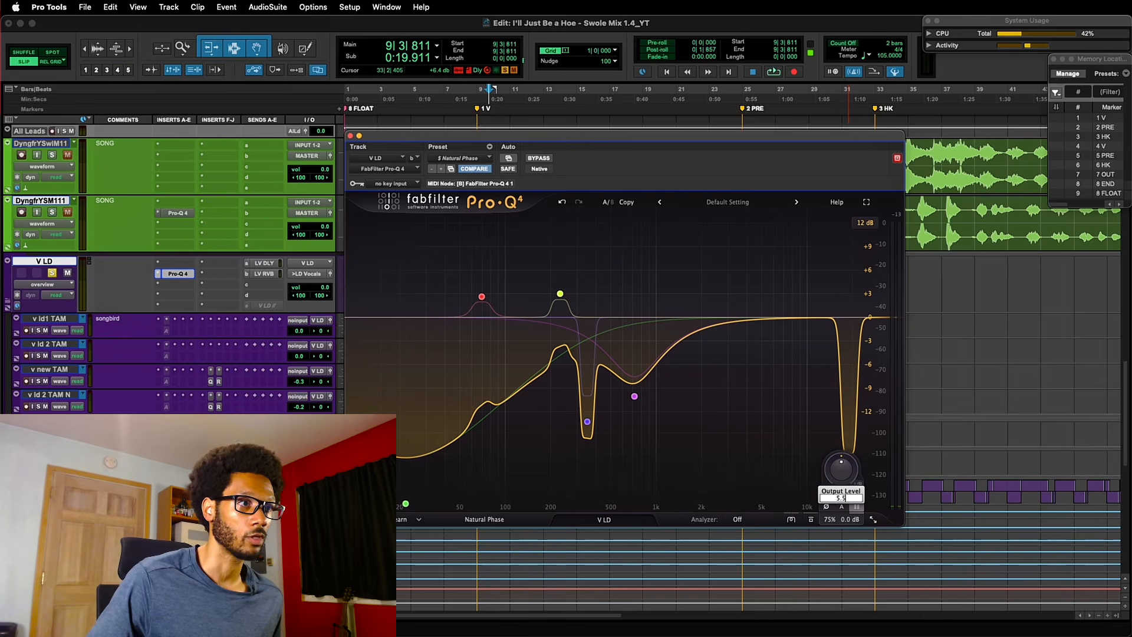
pyautogui.write('5.5')
pyautogui.press('Return')
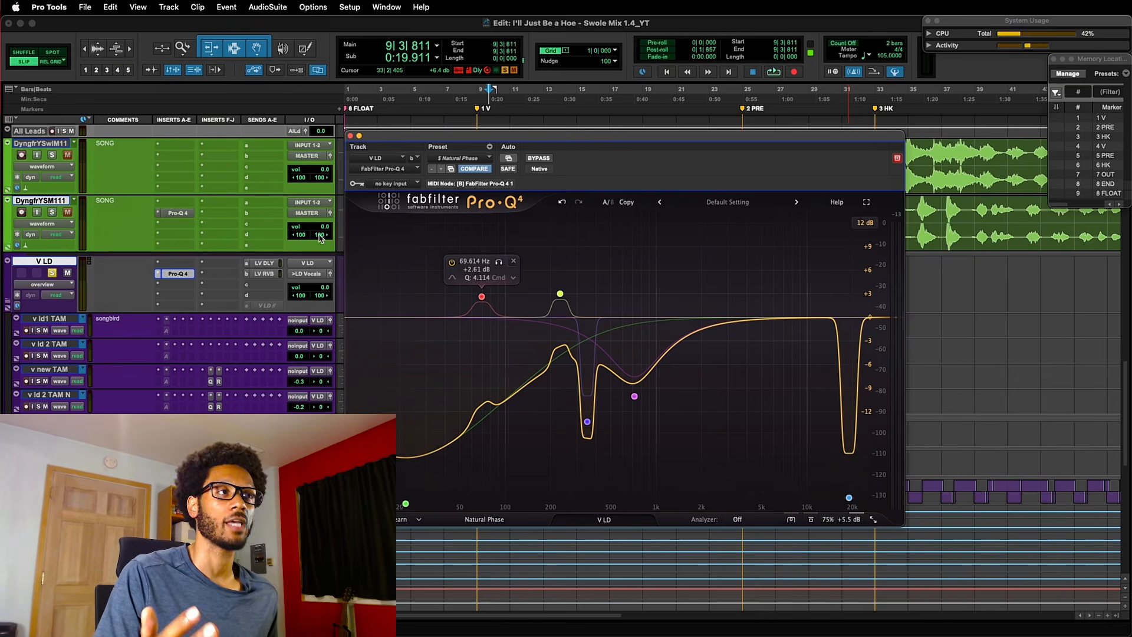
# Step: During playback, raise the 229.84 Hz band to about +4.8 dB and slightly raise the 69.614 Hz band, comparing against the reference vocal
pyautogui.press('space')
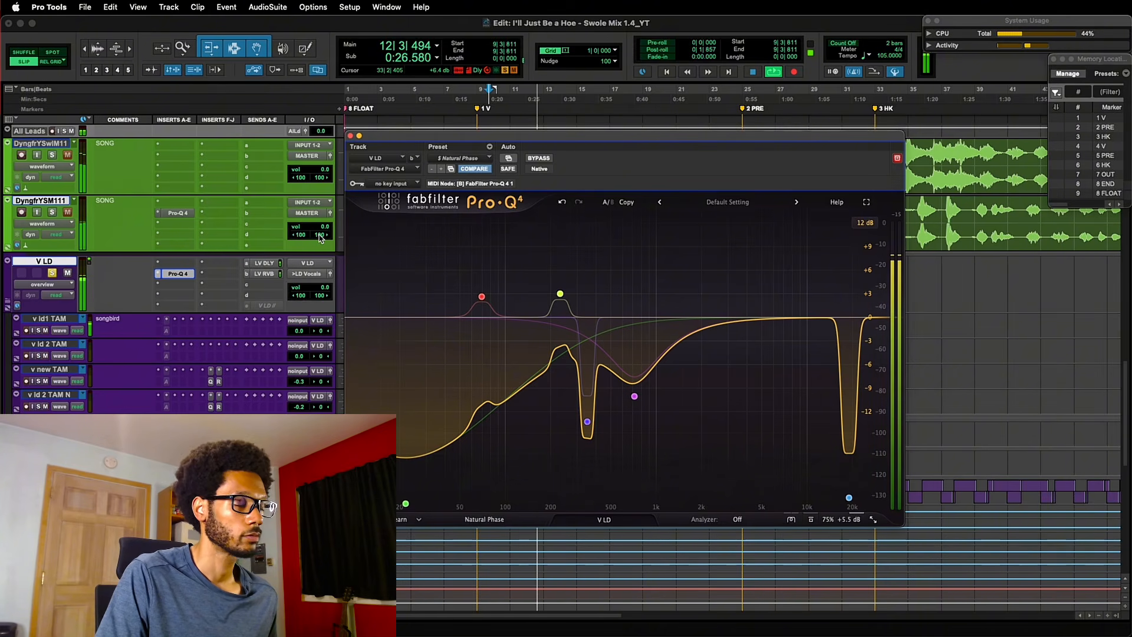
pyautogui.moveTo(511, 316)
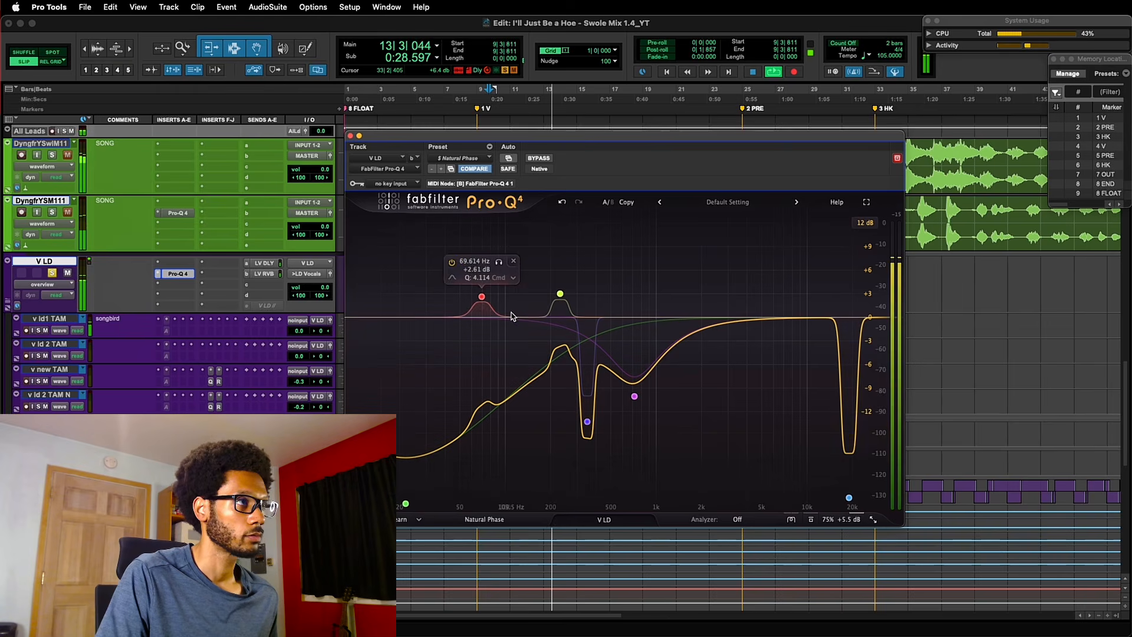
pyautogui.moveTo(561, 294)
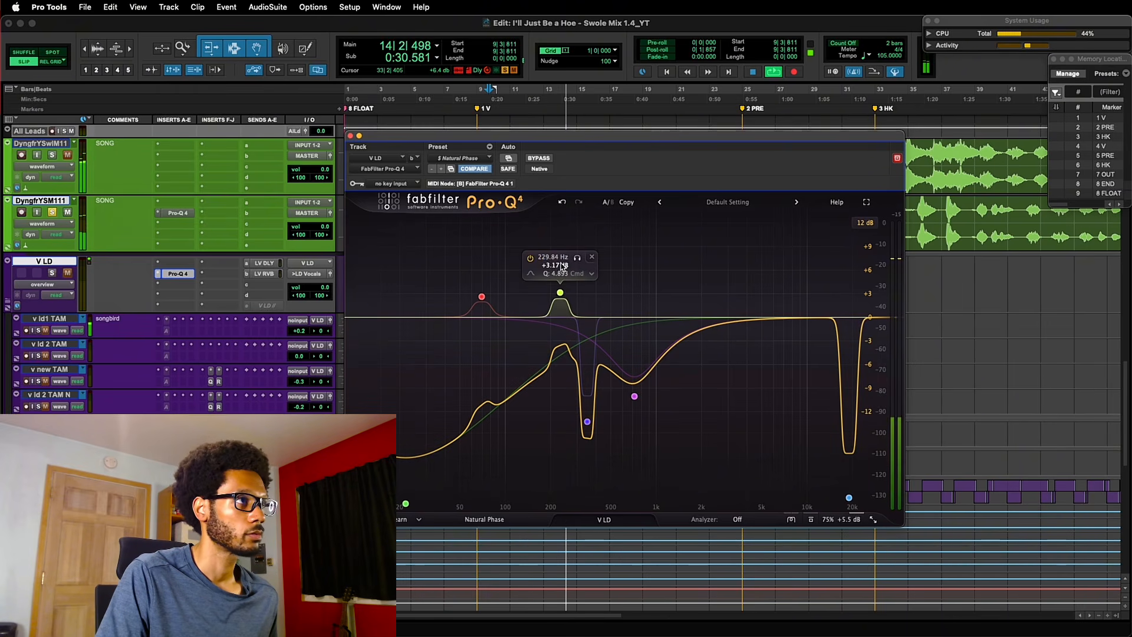
pyautogui.moveTo(561, 266); pyautogui.dragTo(561, 257)
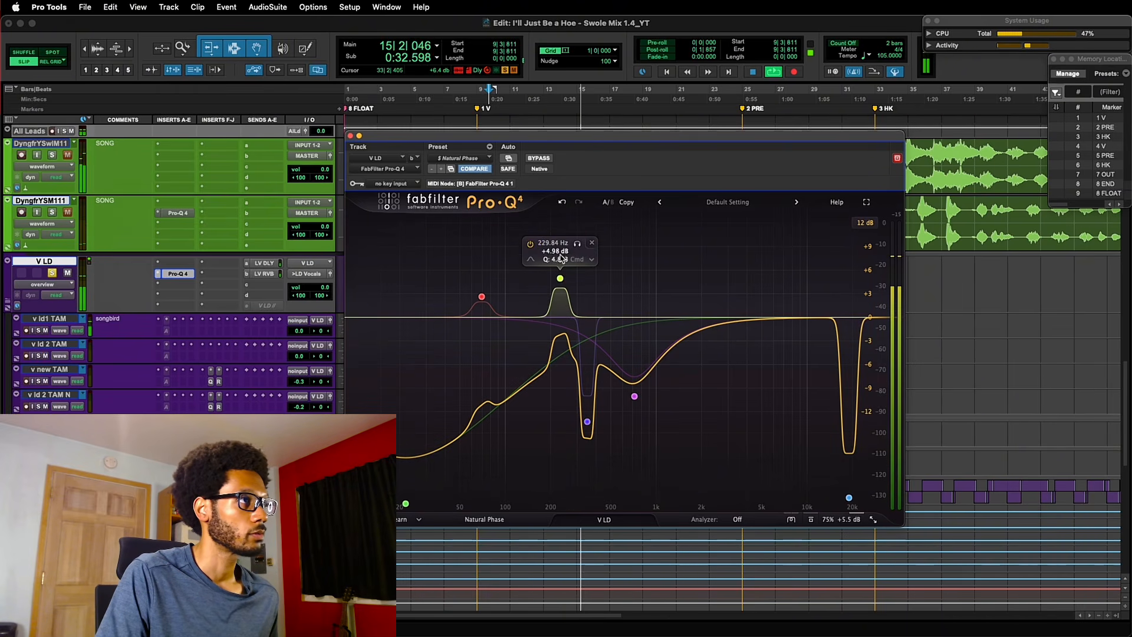
pyautogui.moveTo(450, 307)
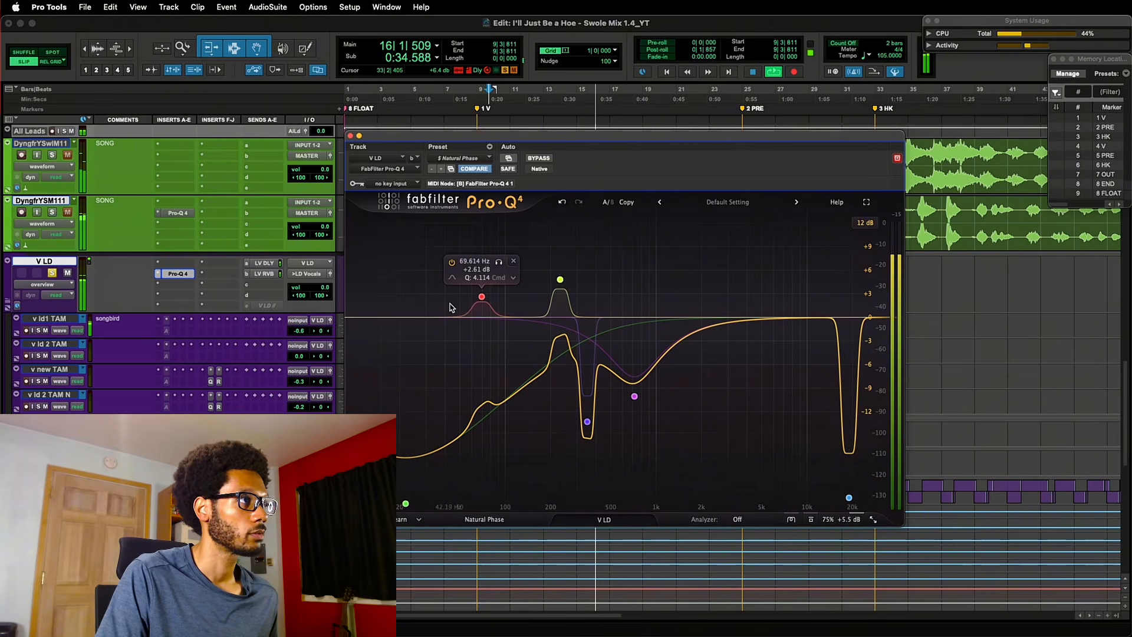
pyautogui.moveTo(479, 270); pyautogui.dragTo(479, 267)
pyautogui.moveTo(560, 323)
pyautogui.hotkey('shift', 's')
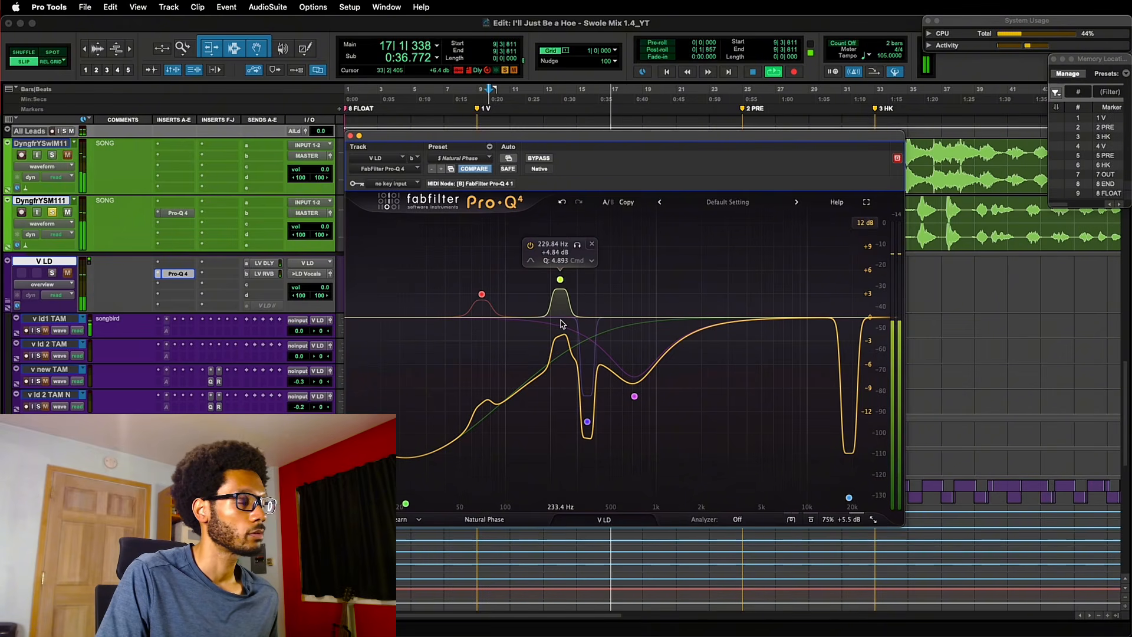
# Step: Switch the solo back to V LD, slightly reduce the 349.53 Hz band's cut, and stop playback
pyautogui.moveTo(591, 418)
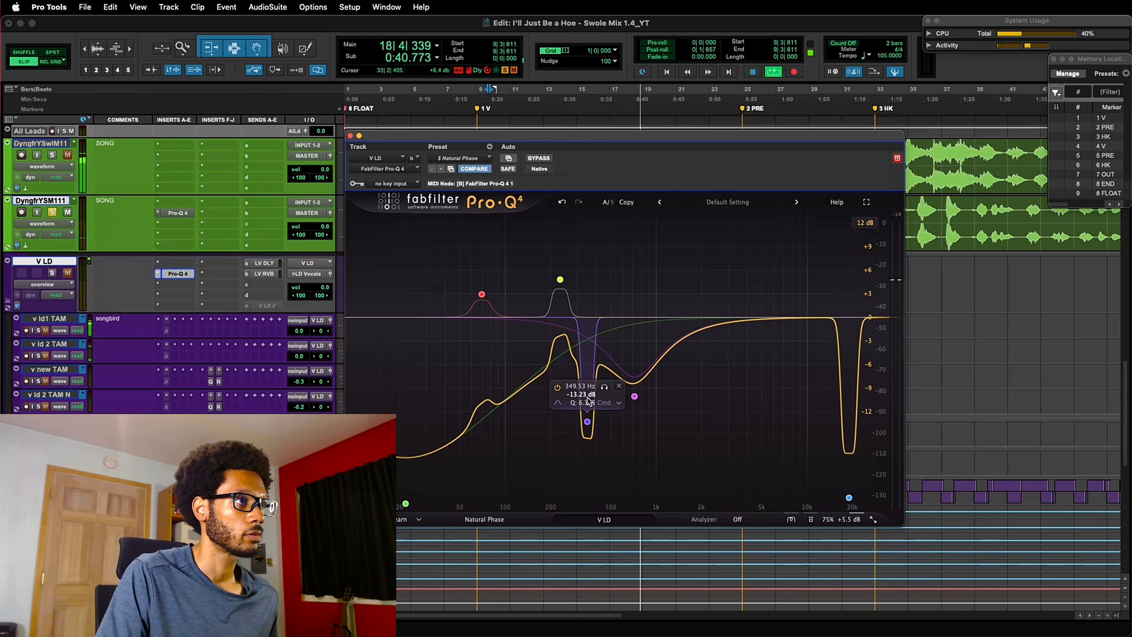
pyautogui.hotkey('shift', 's')
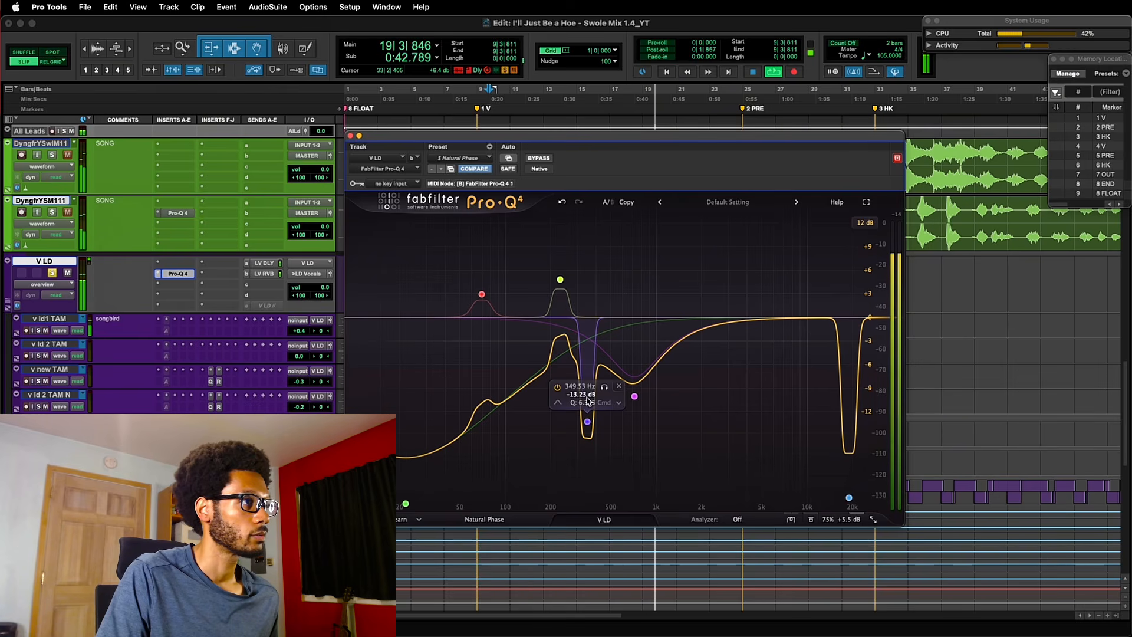
pyautogui.moveTo(588, 398); pyautogui.dragTo(588, 393)
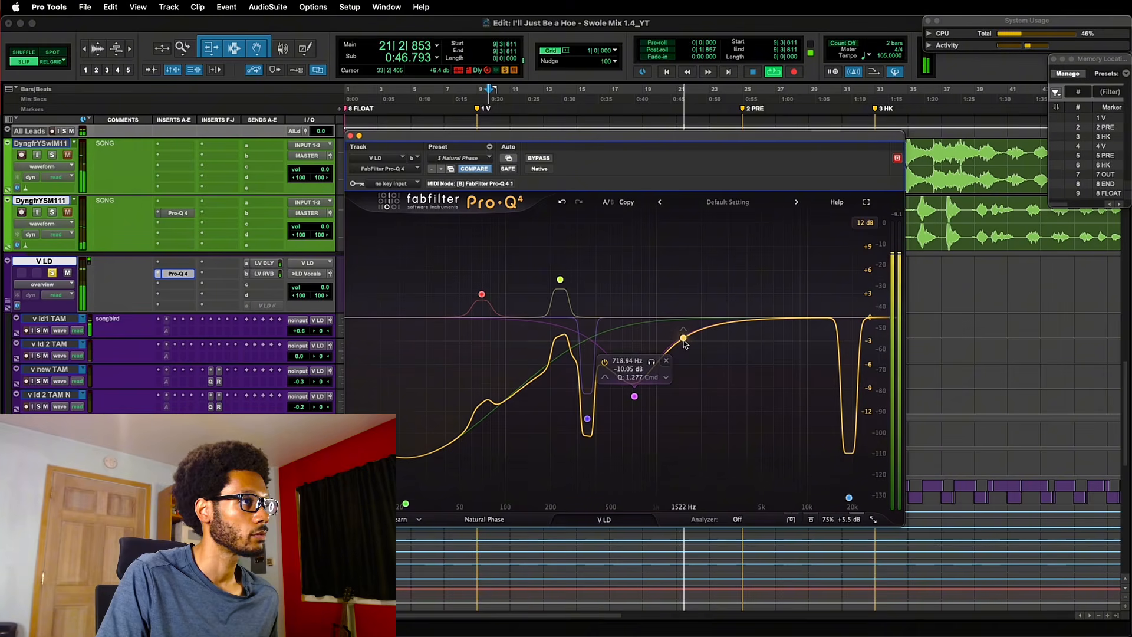
pyautogui.press('space')
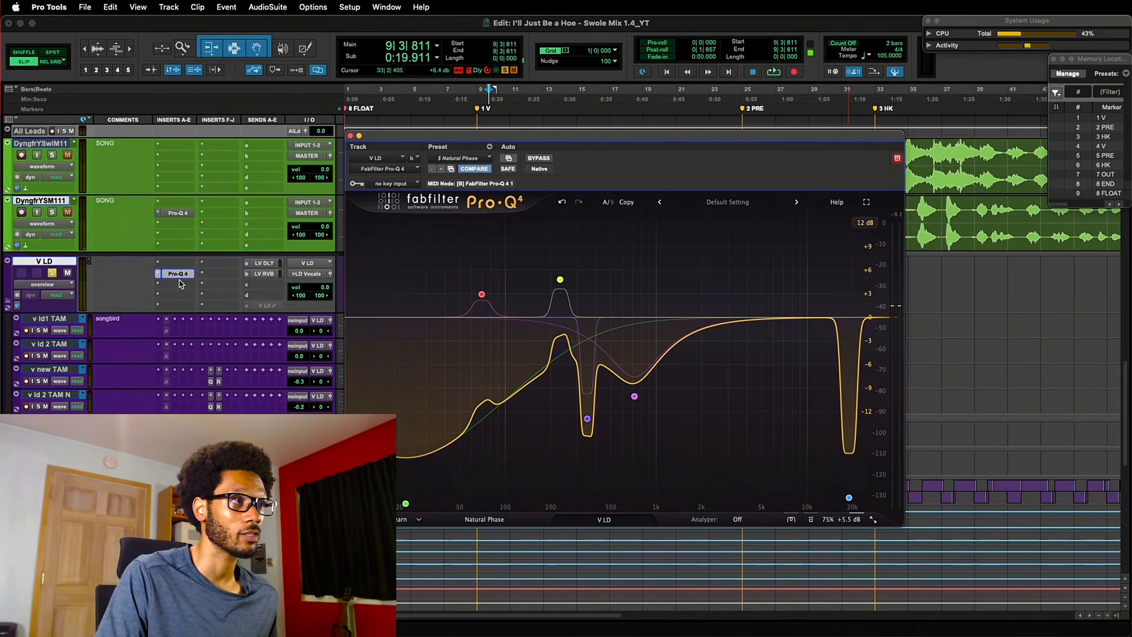
# Step: Close V LD's EQ window and audition the vocal from just before its first verse clip
pyautogui.click(178, 275)
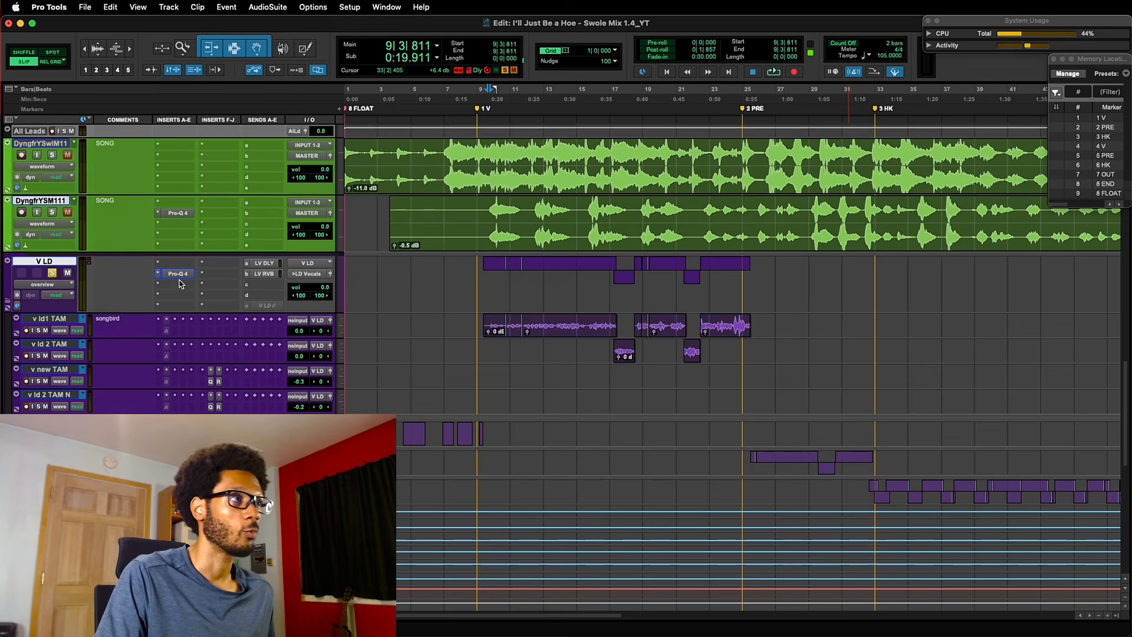
pyautogui.click(480, 324)
pyautogui.press('space')
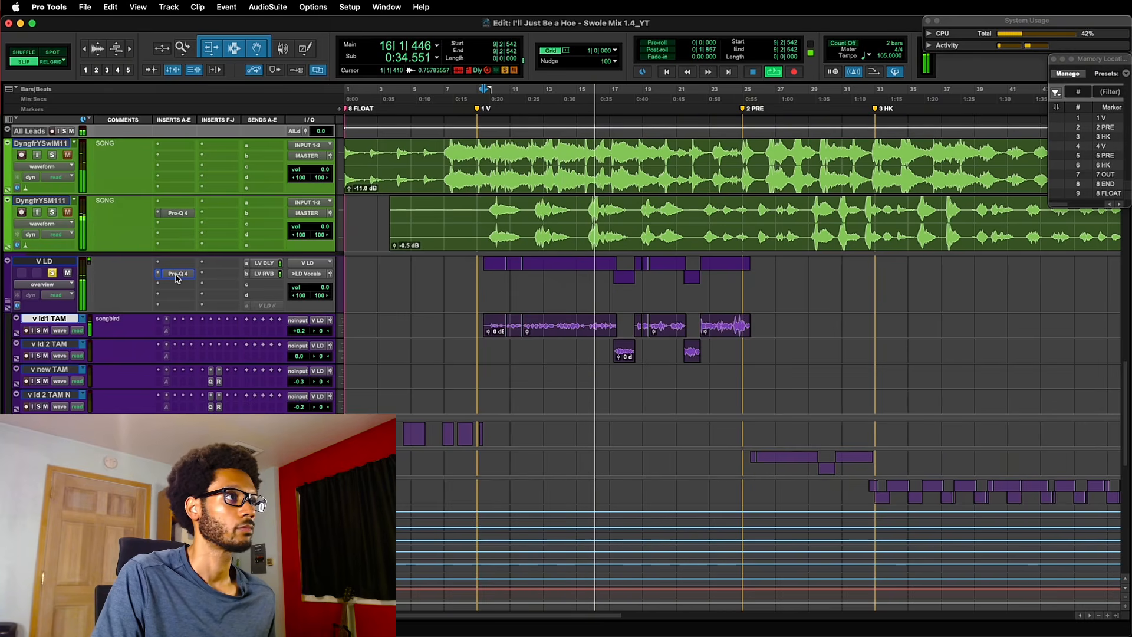
pyautogui.press('space')
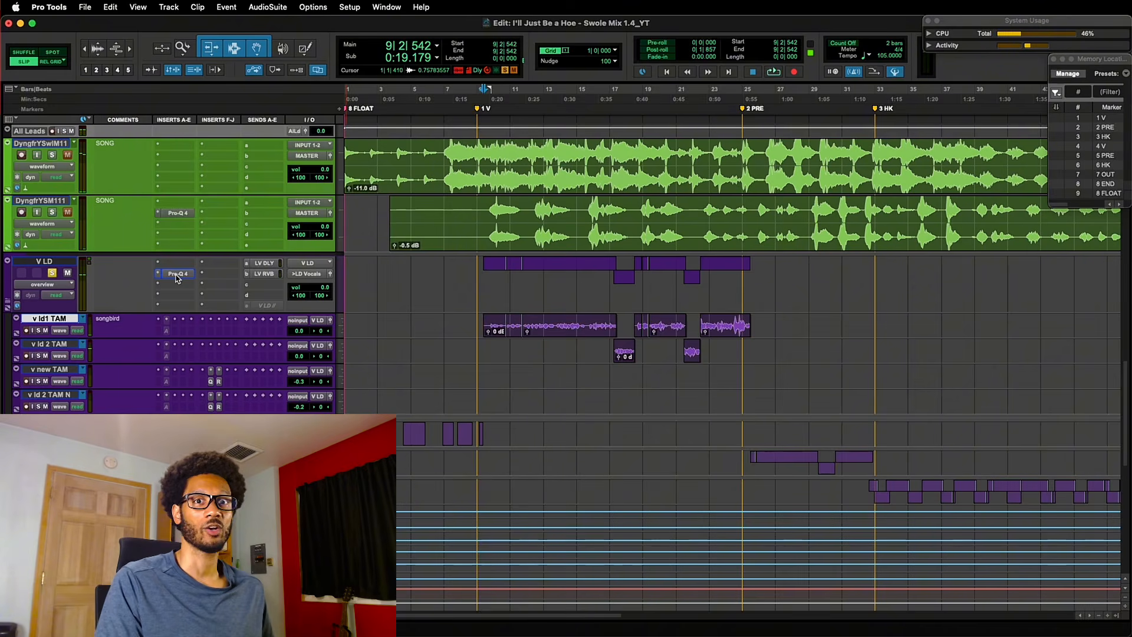
# Step: Reopen V LD's Pro-Q 4 to review the matched EQ curve, and close it again
pyautogui.click(177, 274)
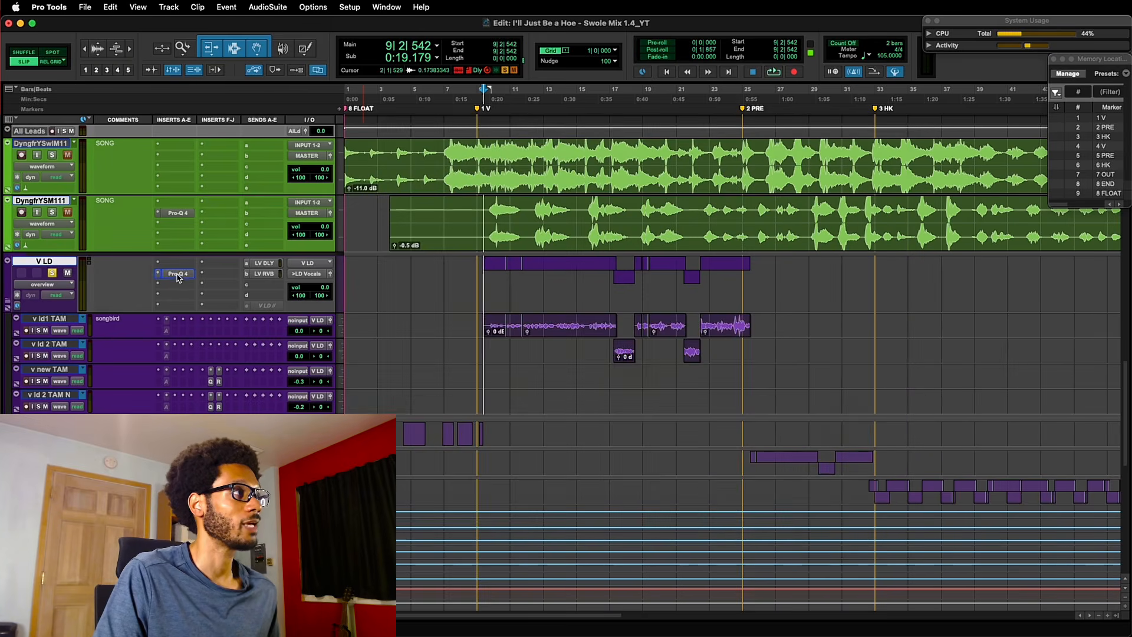
pyautogui.click(177, 274)
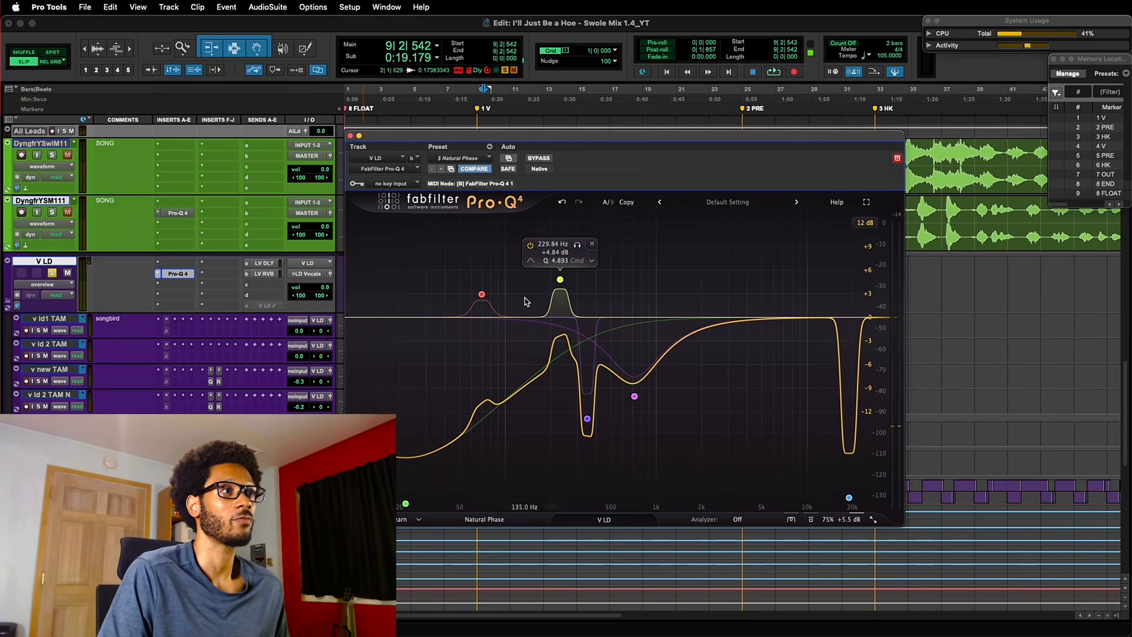
pyautogui.moveTo(654, 140)
pyautogui.mouseDown()
pyautogui.moveTo(658, 159)
pyautogui.moveTo(664, 148)
pyautogui.mouseUp()
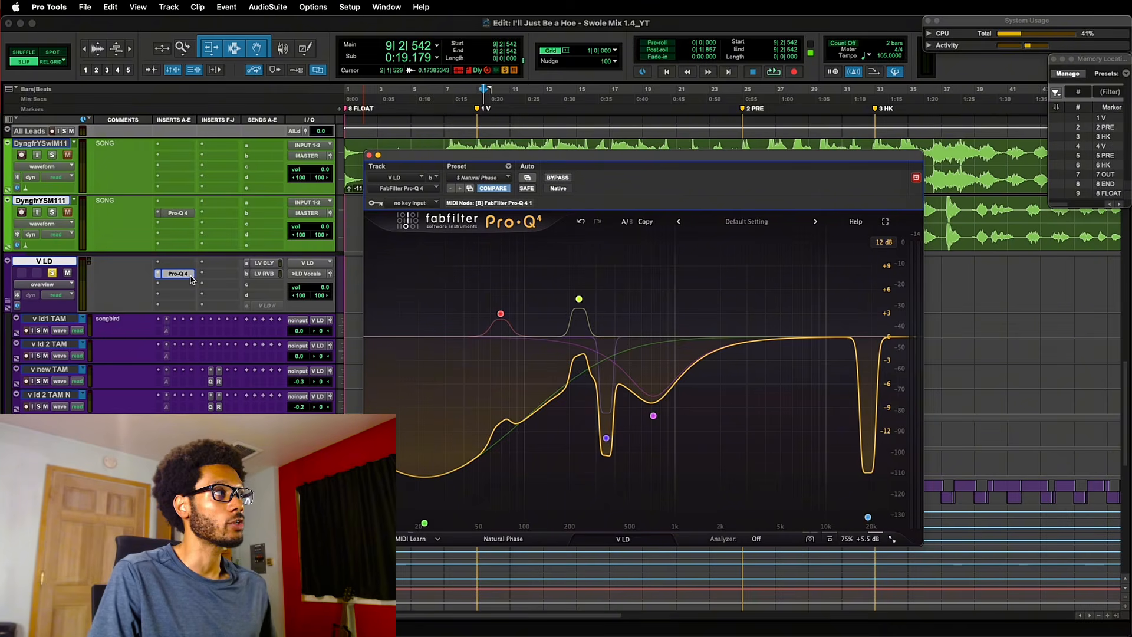
pyautogui.click(187, 275)
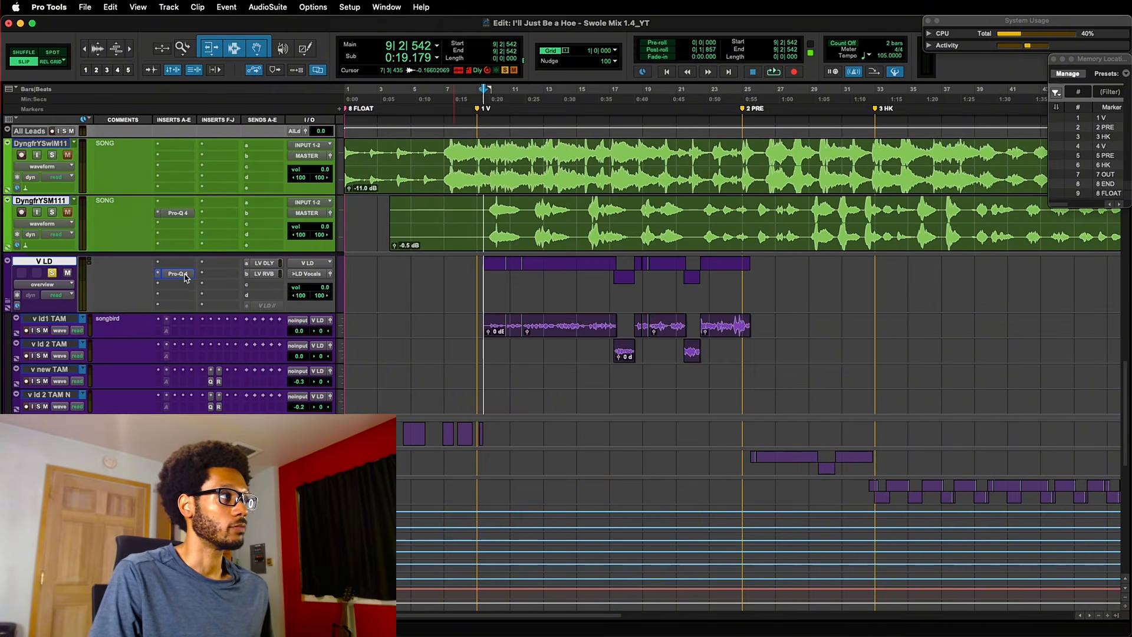
# Step: Play the equalized V LD from the verse start, and place the playback position there on the soloed DyngfrYSM111 reference vocal
pyautogui.press('space')
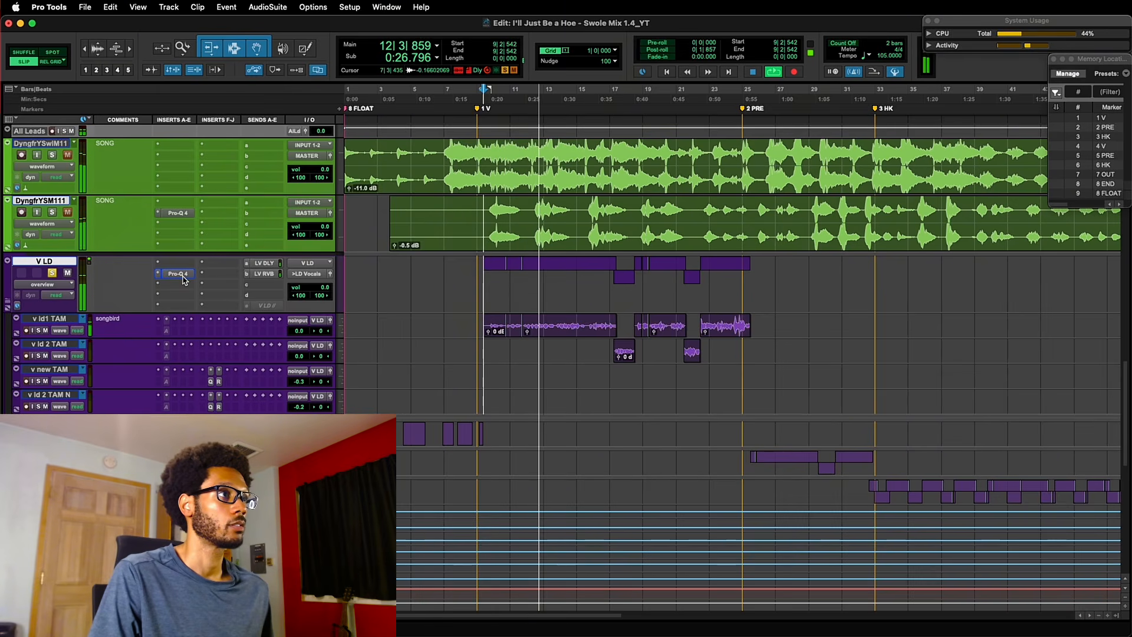
pyautogui.press('space')
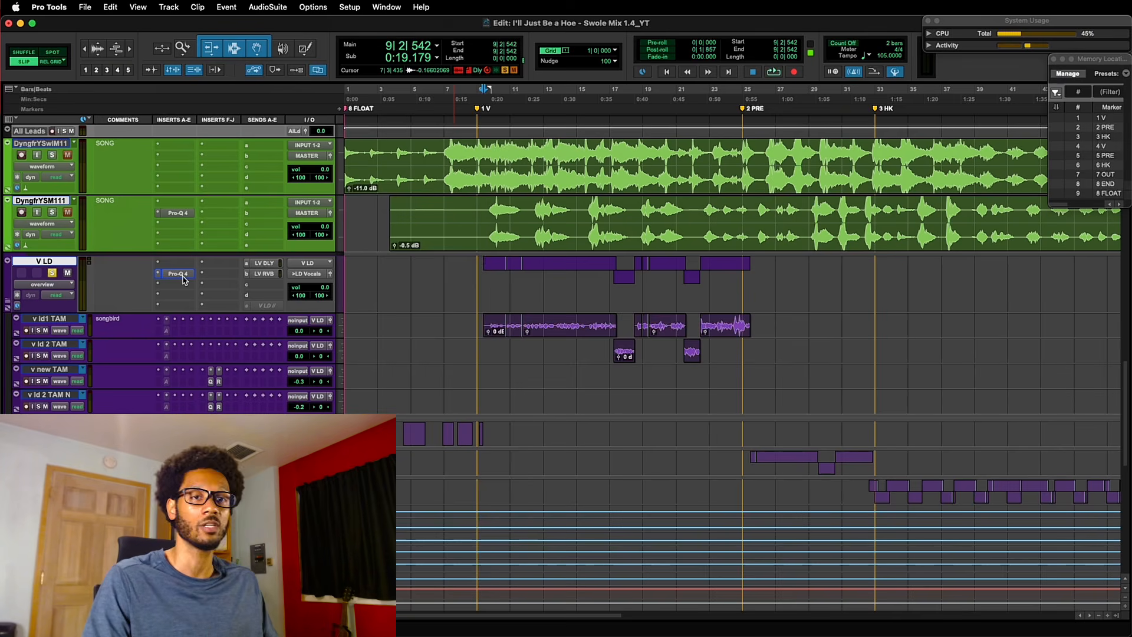
pyautogui.click(483, 217)
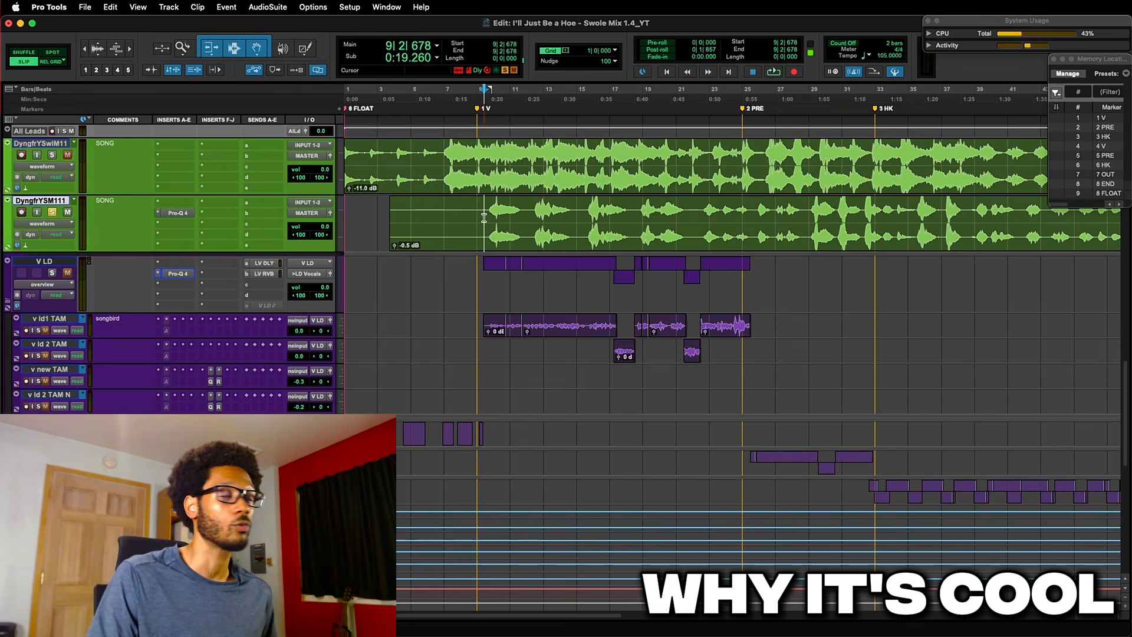